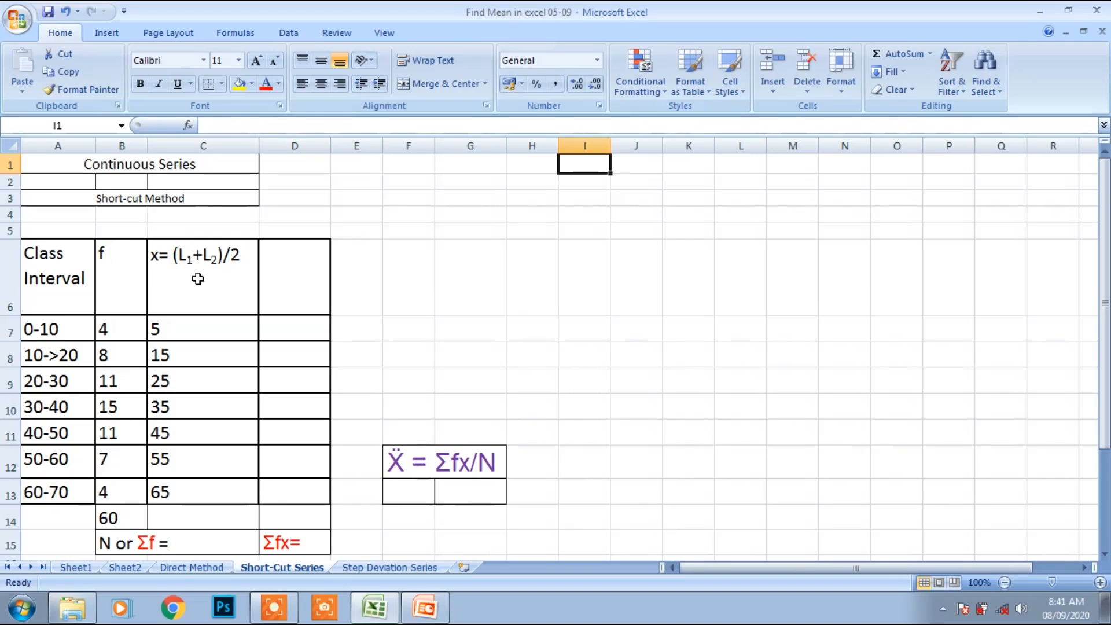
# - Enter the heading dx=(A-x) in cell D6, beside the class midpoint column
pyautogui.moveTo(184, 264); pyautogui.dragTo(185, 315)
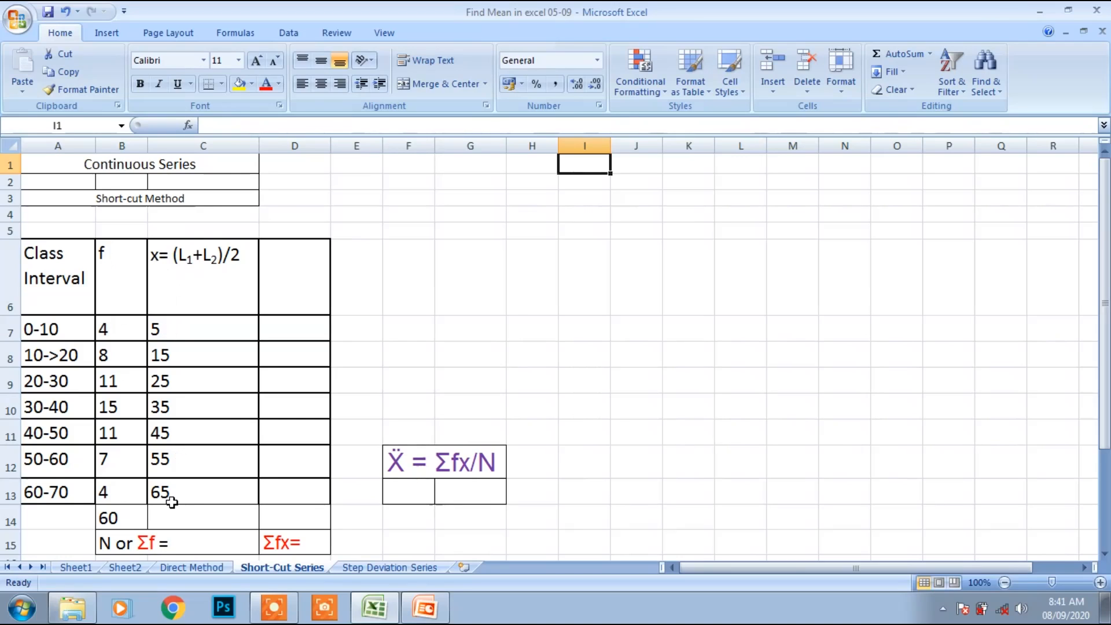
pyautogui.click(293, 266)
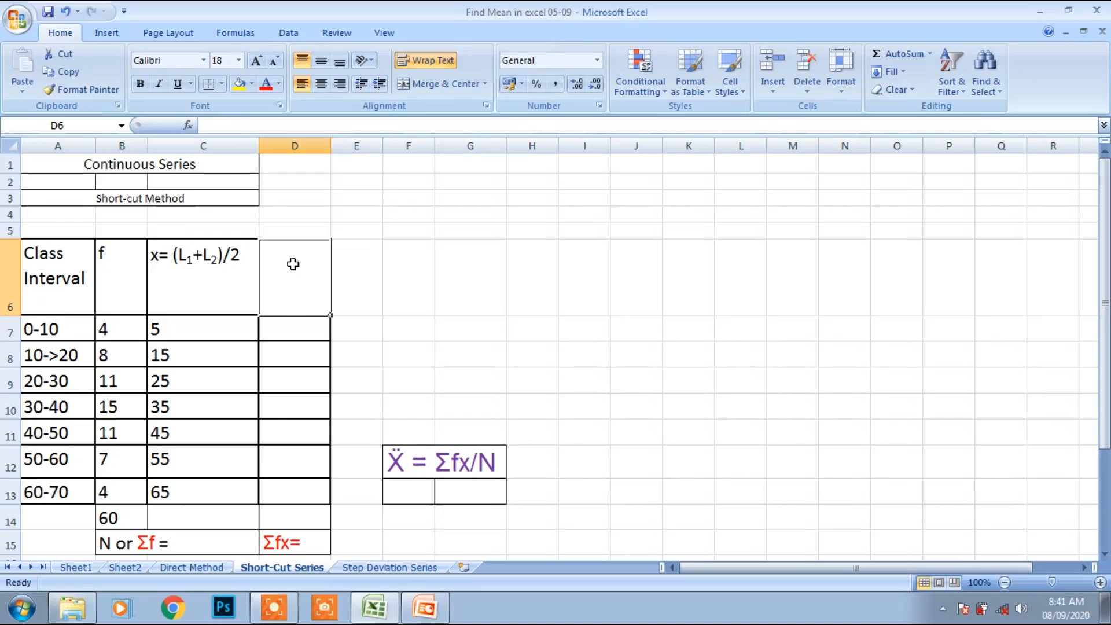
pyautogui.write('d')
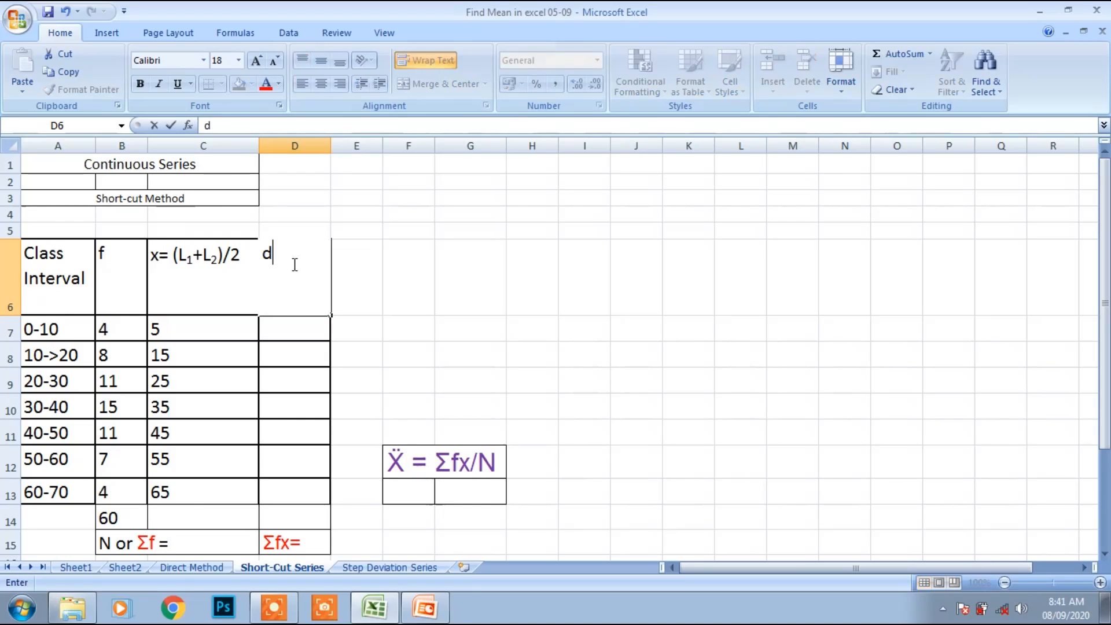
pyautogui.write('xA')
pyautogui.write('-')
pyautogui.press('BackSpace')
pyautogui.write('=A-x')
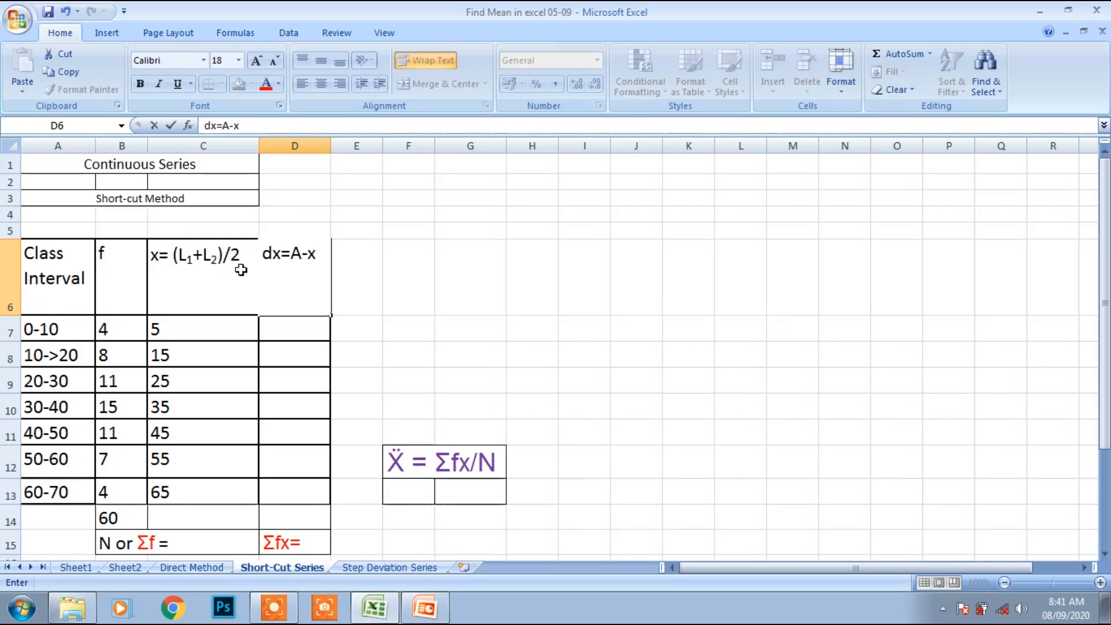
pyautogui.write(')')
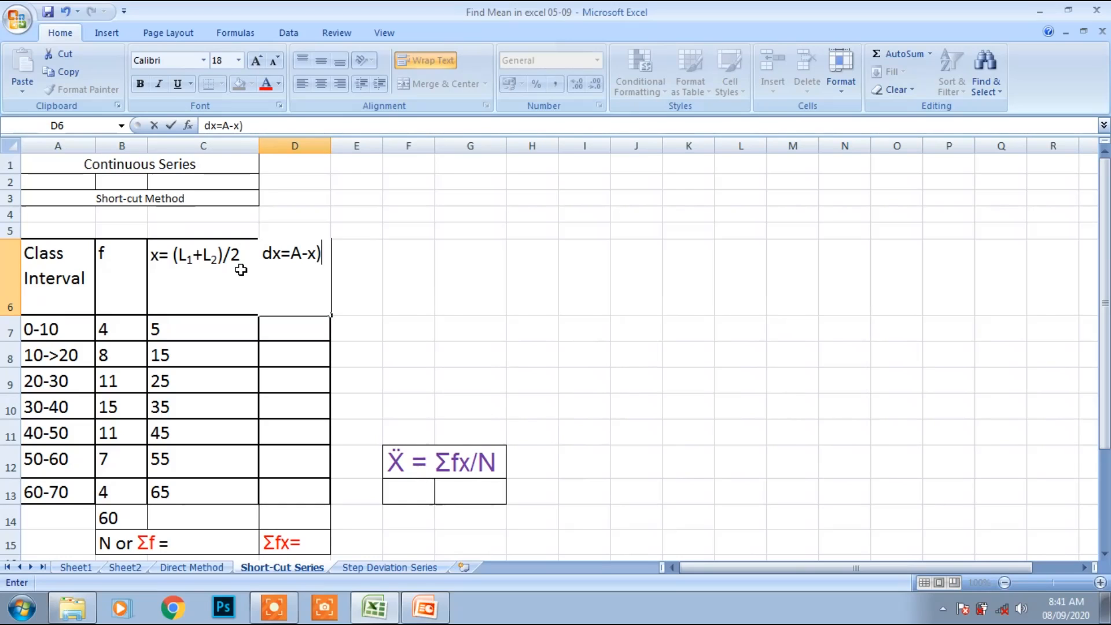
pyautogui.click(295, 253)
pyautogui.write('(')
# - Enter the formula =(35-C7) in D7 to compute the deviation for the 0-10 class
pyautogui.click(286, 320)
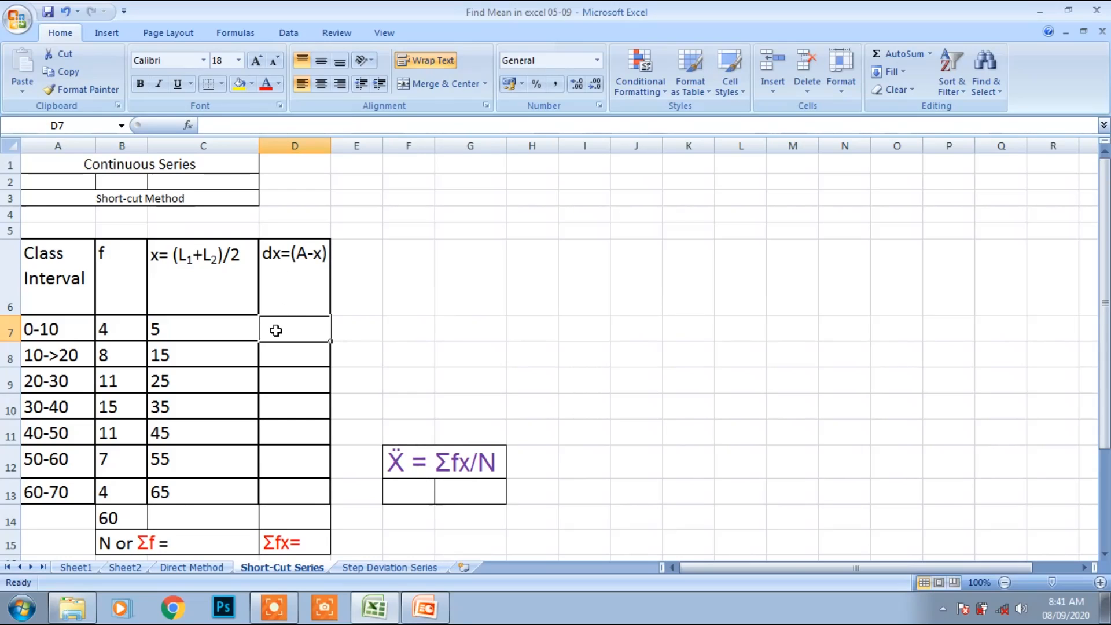
pyautogui.write('=')
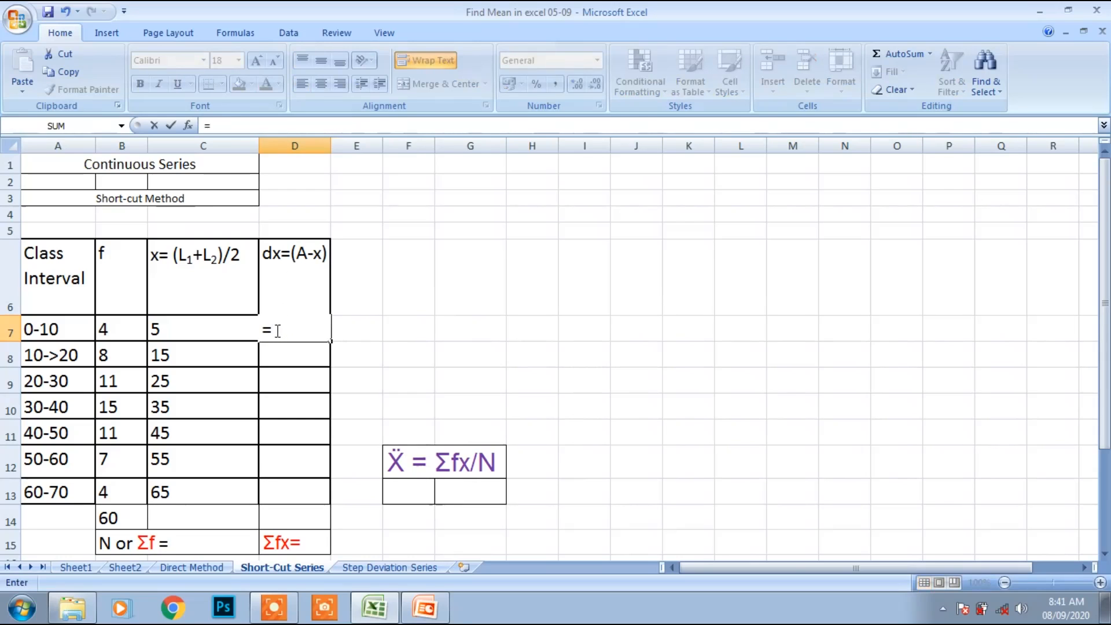
pyautogui.write('35-')
pyautogui.click(273, 329)
pyautogui.write('(')
pyautogui.click(206, 329)
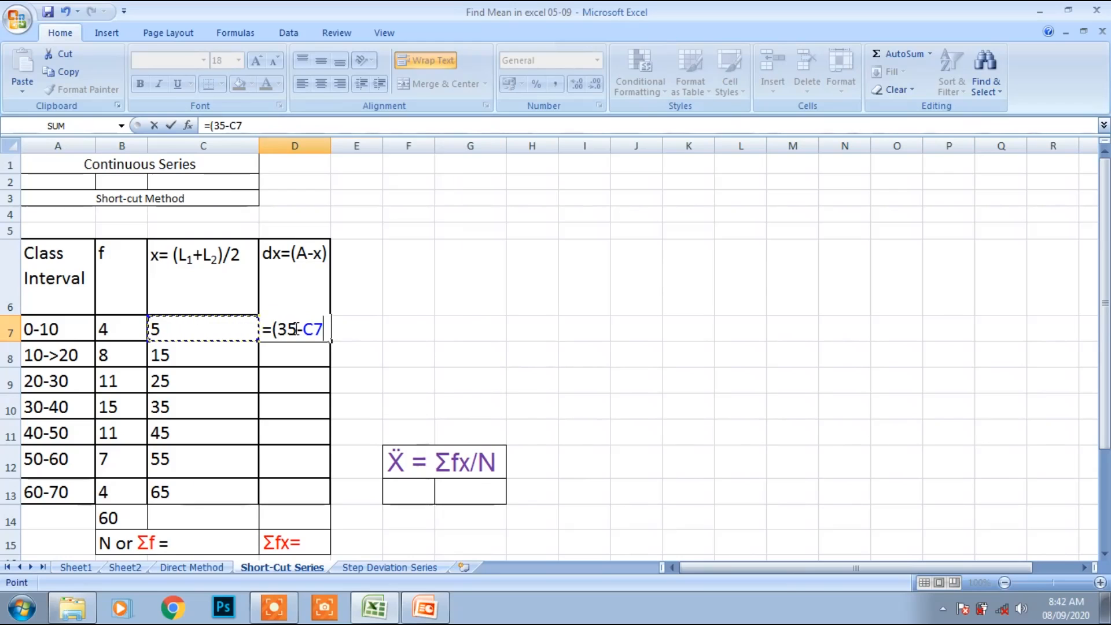
pyautogui.write(')')
pyautogui.press('Return')
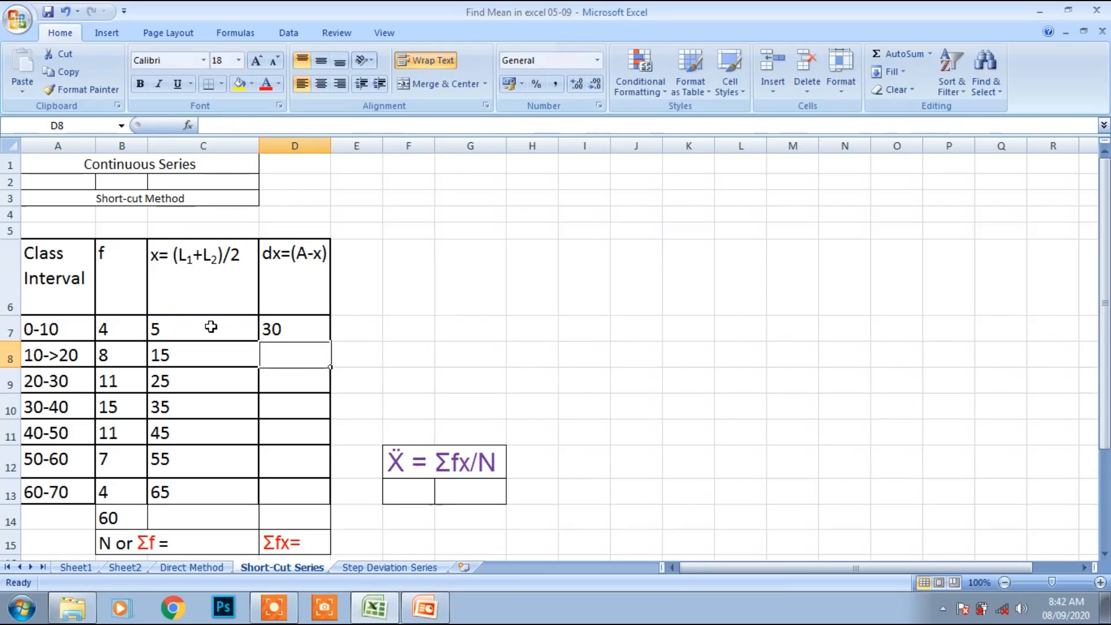
pyautogui.doubleClick(272, 329)
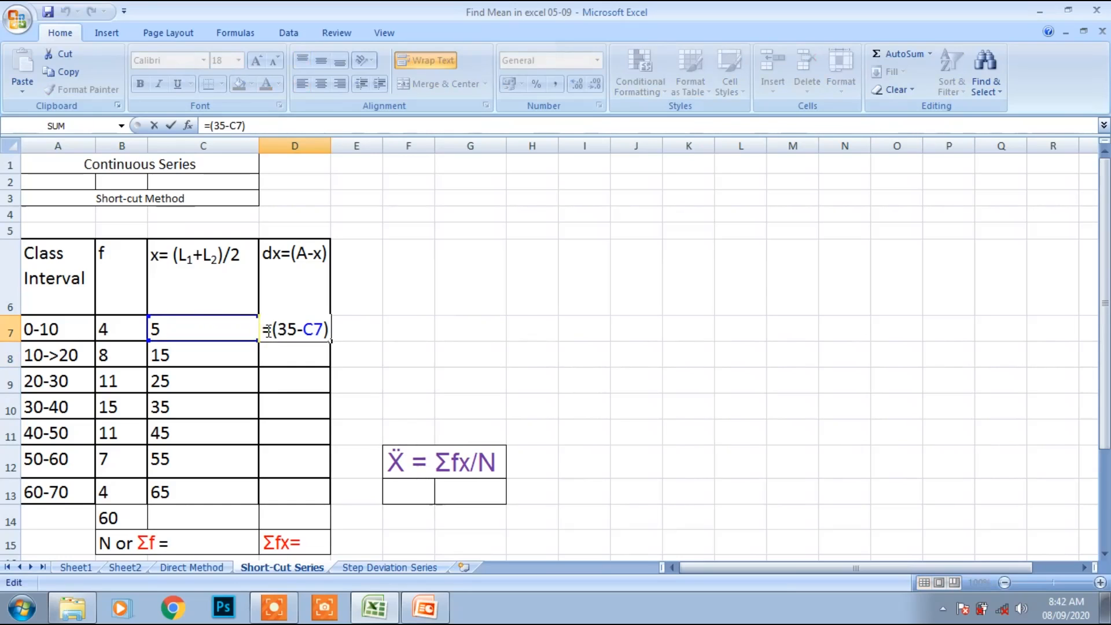
pyautogui.press('Right')
pyautogui.click(308, 350)
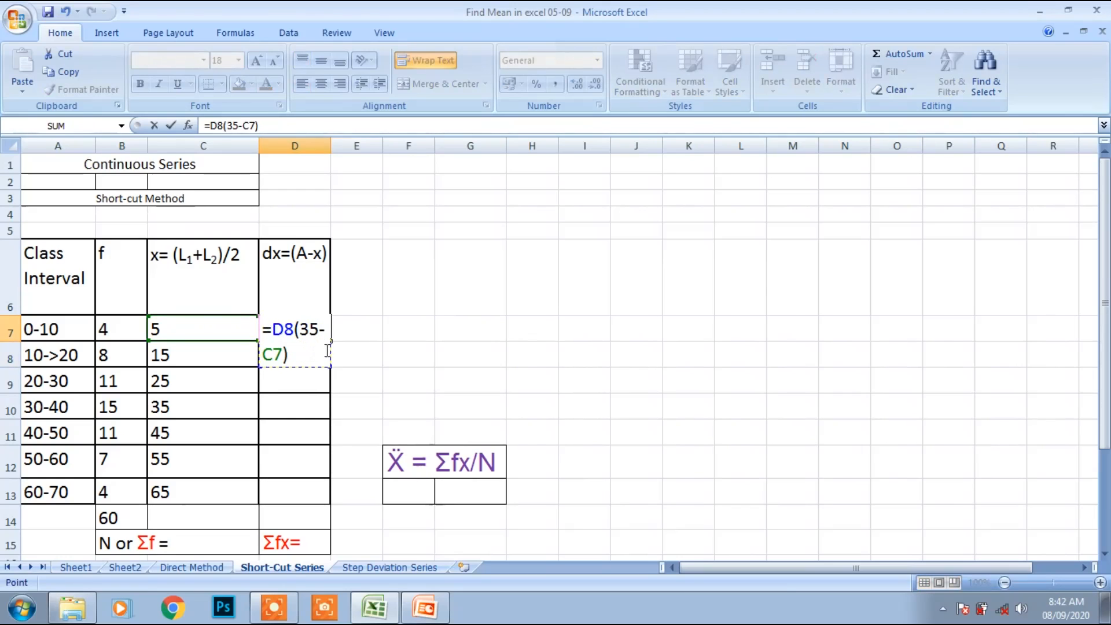
pyautogui.press('BackSpace')
pyautogui.press('BackSpace')
pyautogui.write('D8')
pyautogui.press('BackSpace')
pyautogui.press('BackSpace')
pyautogui.click(368, 351)
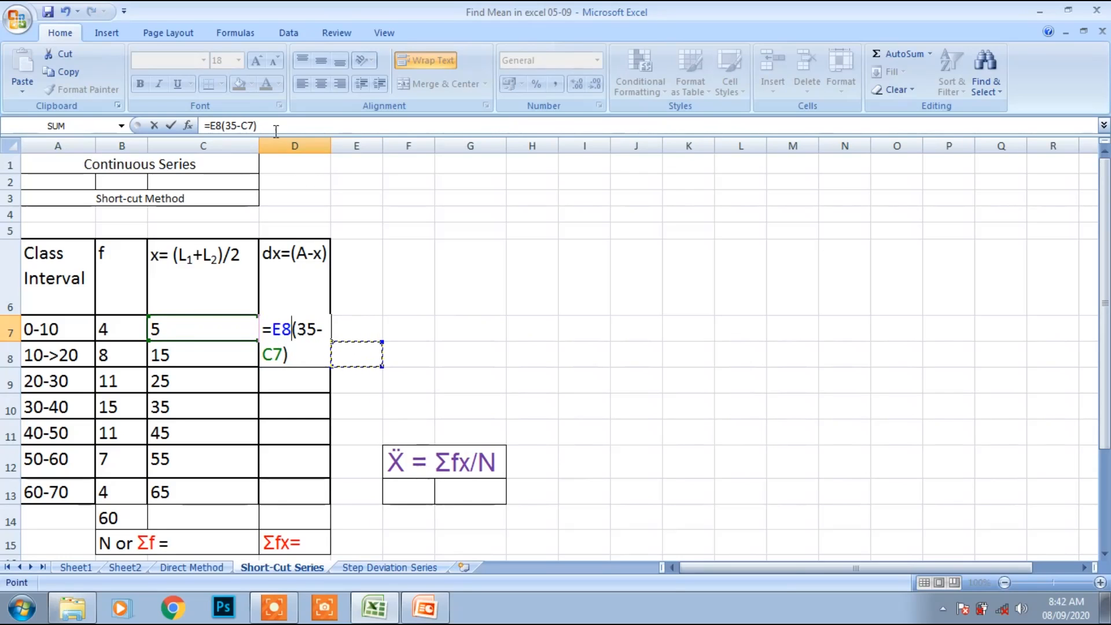
# - Clear the formula in D7 and enter the value -30 instead
pyautogui.moveTo(276, 130); pyautogui.dragTo(194, 128)
pyautogui.press('BackSpace')
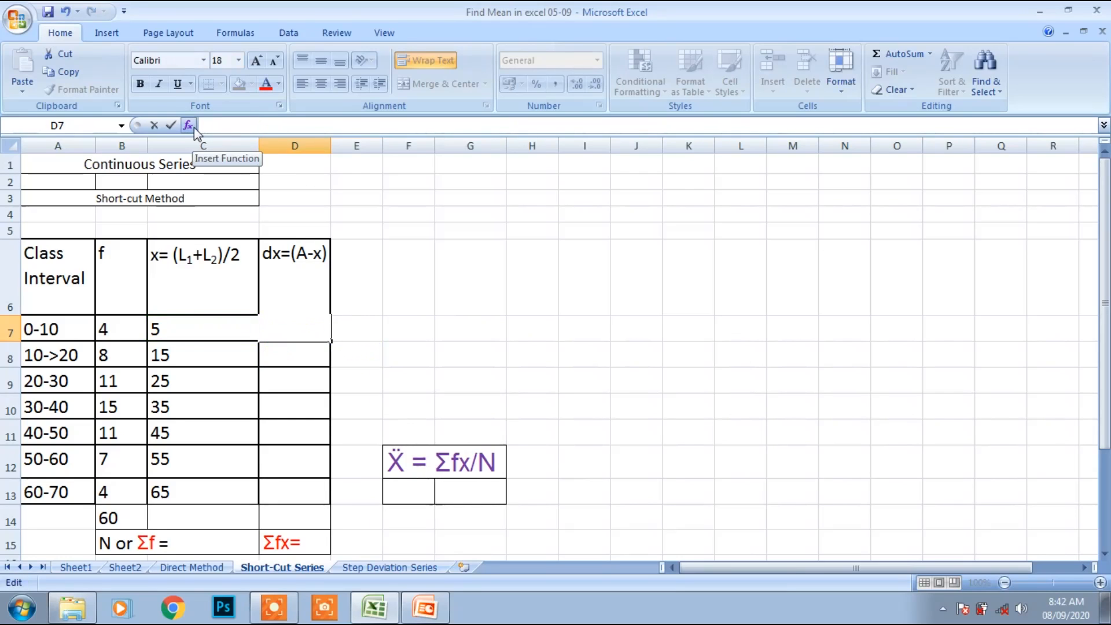
pyautogui.click(288, 363)
pyautogui.click(282, 334)
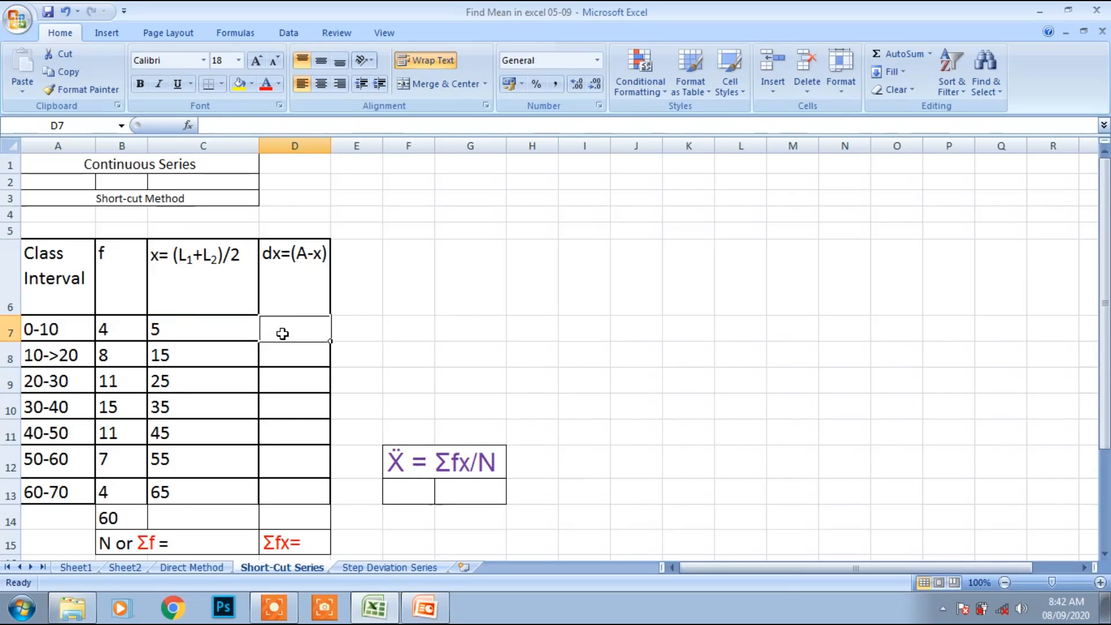
pyautogui.write('-30')
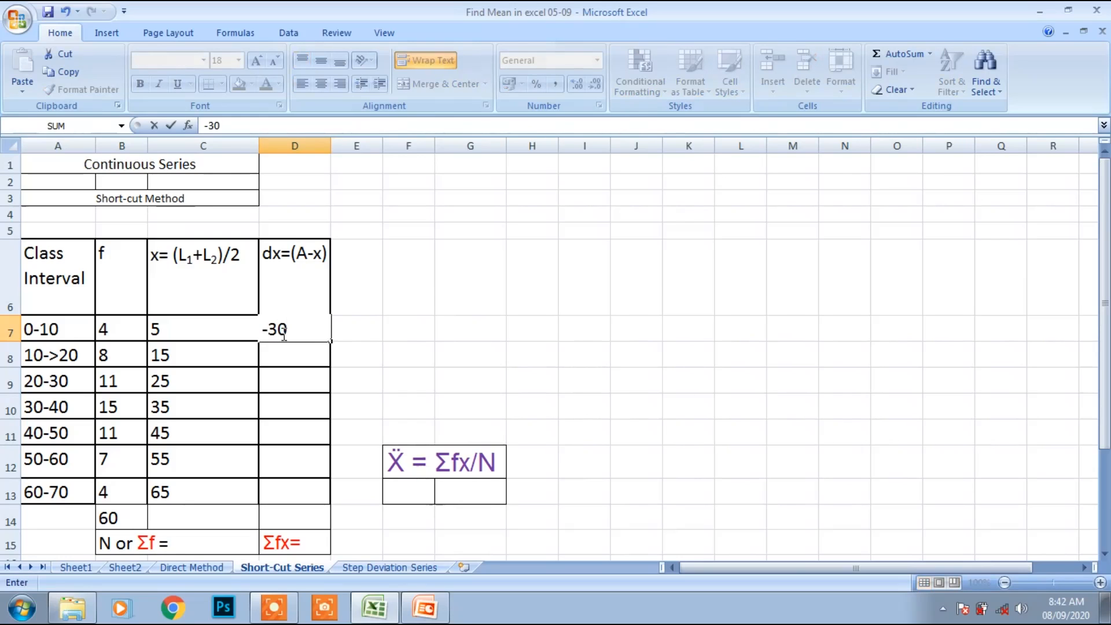
# - Enter the formula =(35-C8) in D8 to compute the deviation for the second class
pyautogui.click(301, 358)
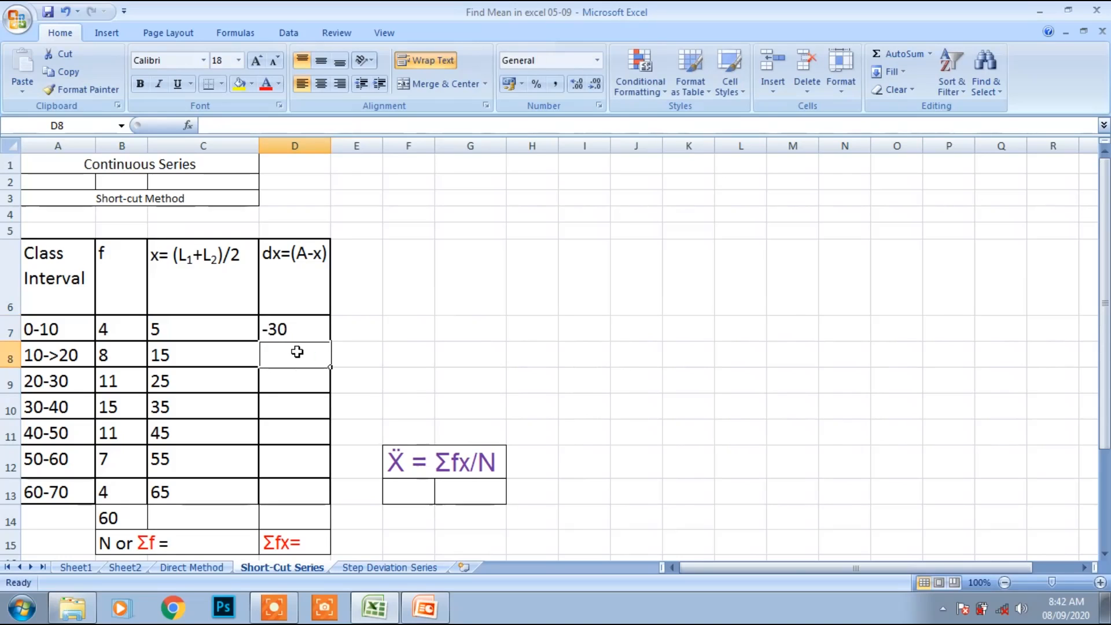
pyautogui.write('=')
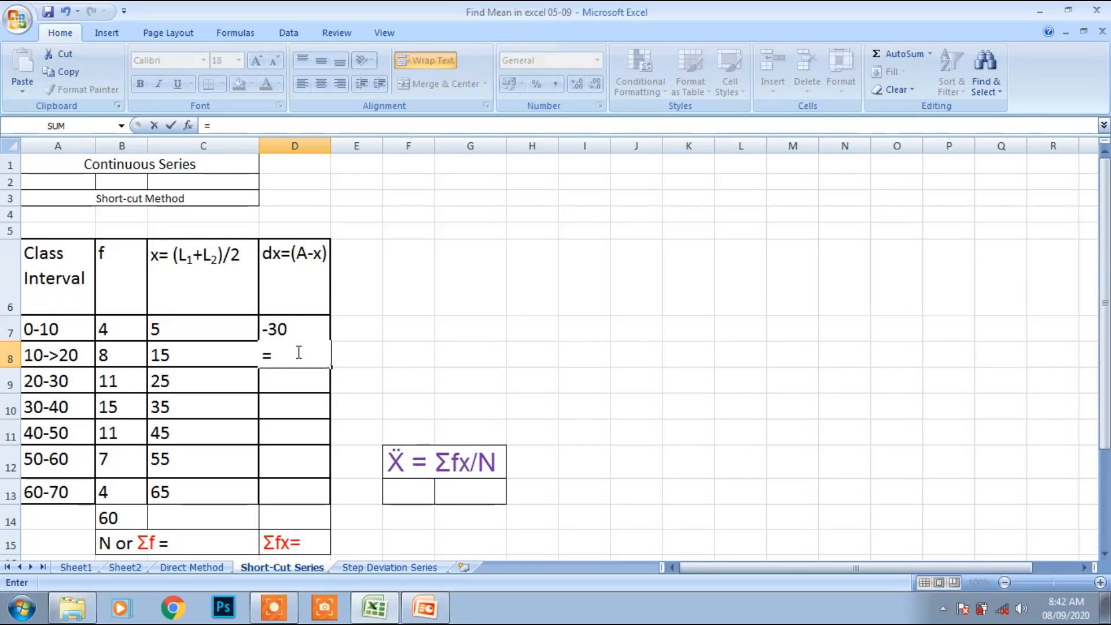
pyautogui.write('#5')
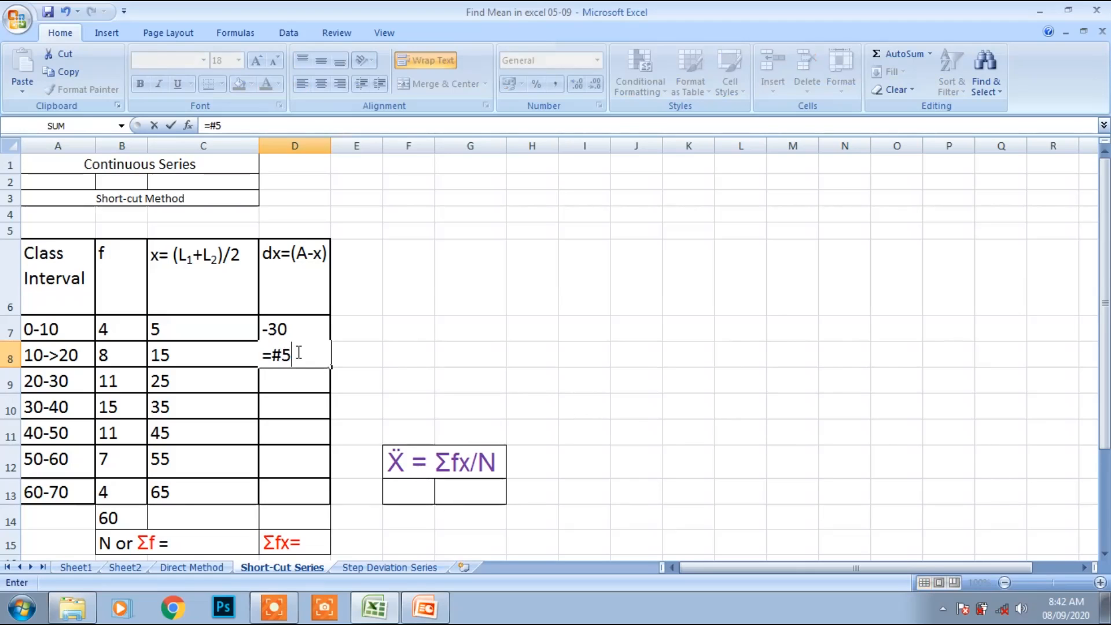
pyautogui.press('BackSpace')
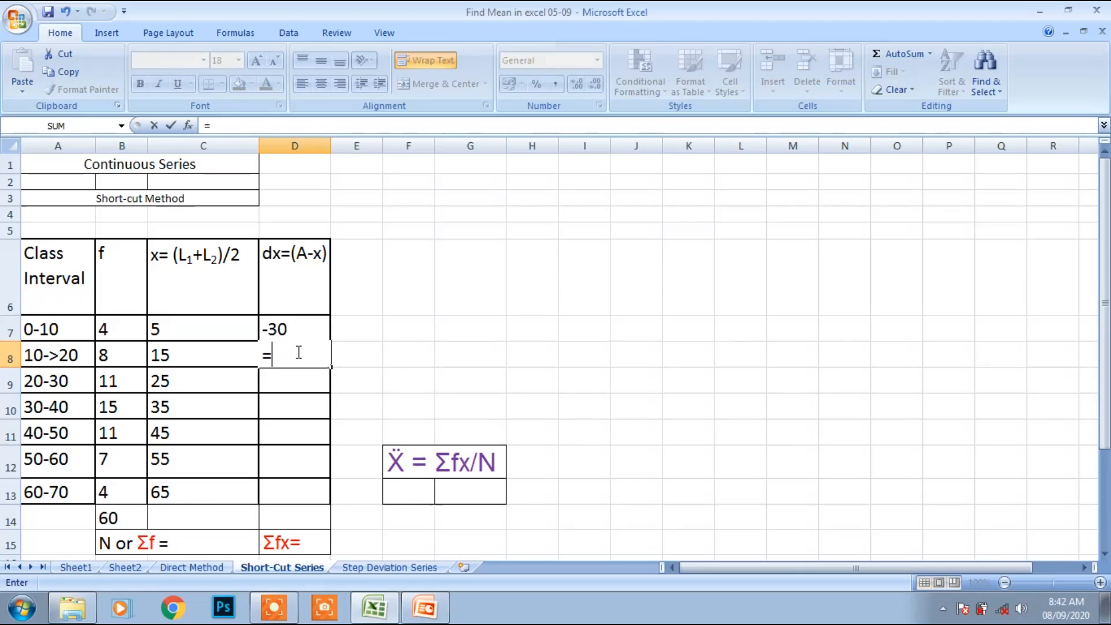
pyautogui.write('(')
pyautogui.write('35')
pyautogui.write('-')
pyautogui.write('i')
pyautogui.press('BackSpace')
pyautogui.click(230, 353)
pyautogui.write(')')
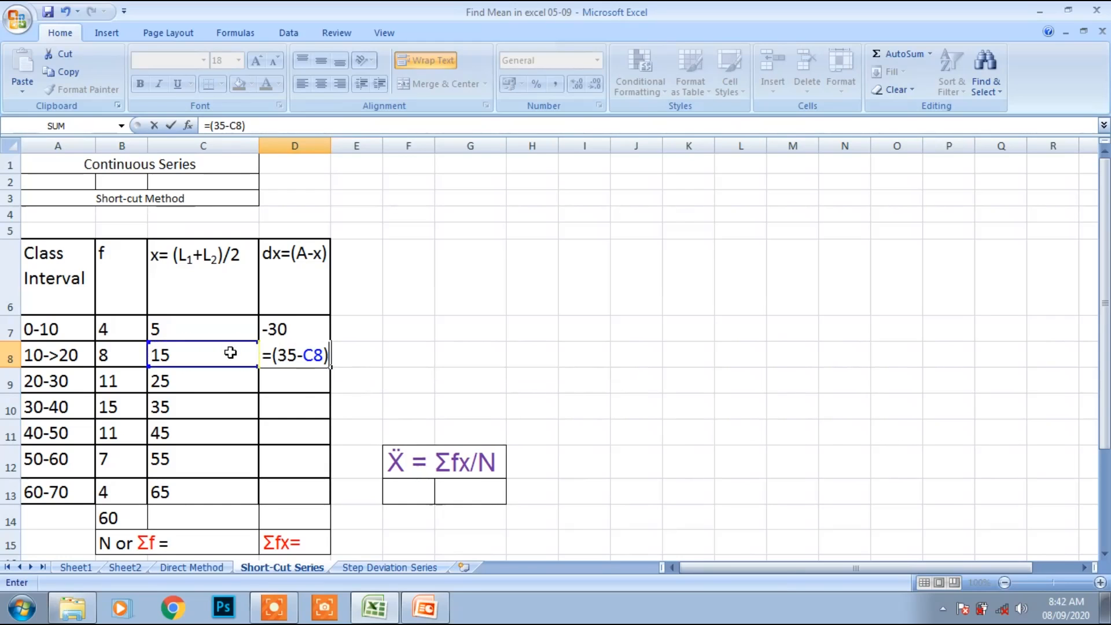
pyautogui.press('Return')
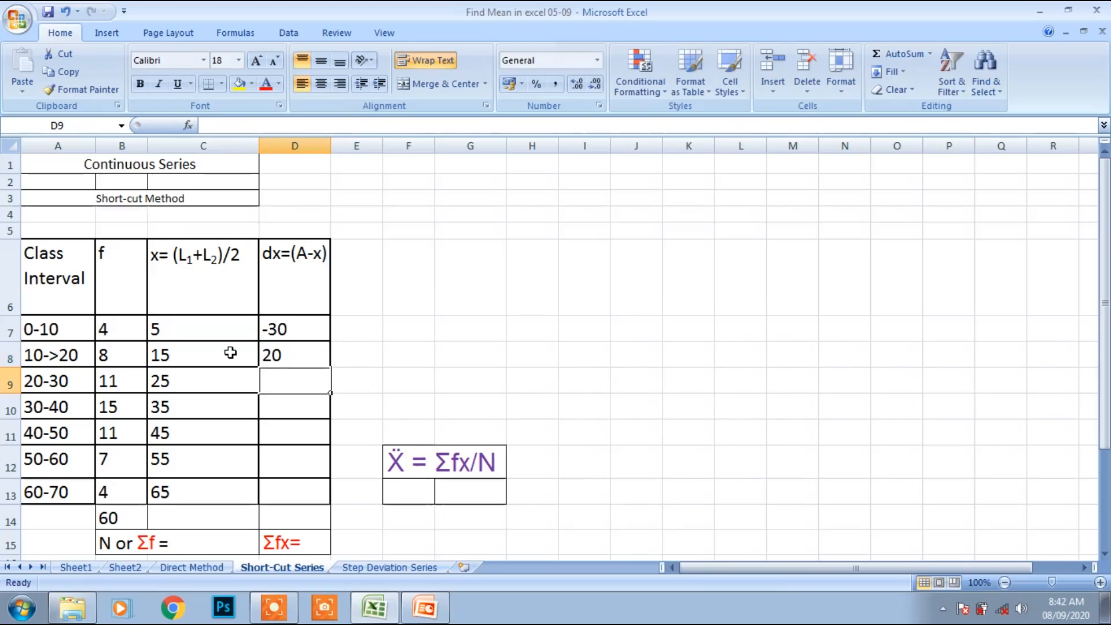
pyautogui.click(264, 355)
pyautogui.doubleClick(265, 356)
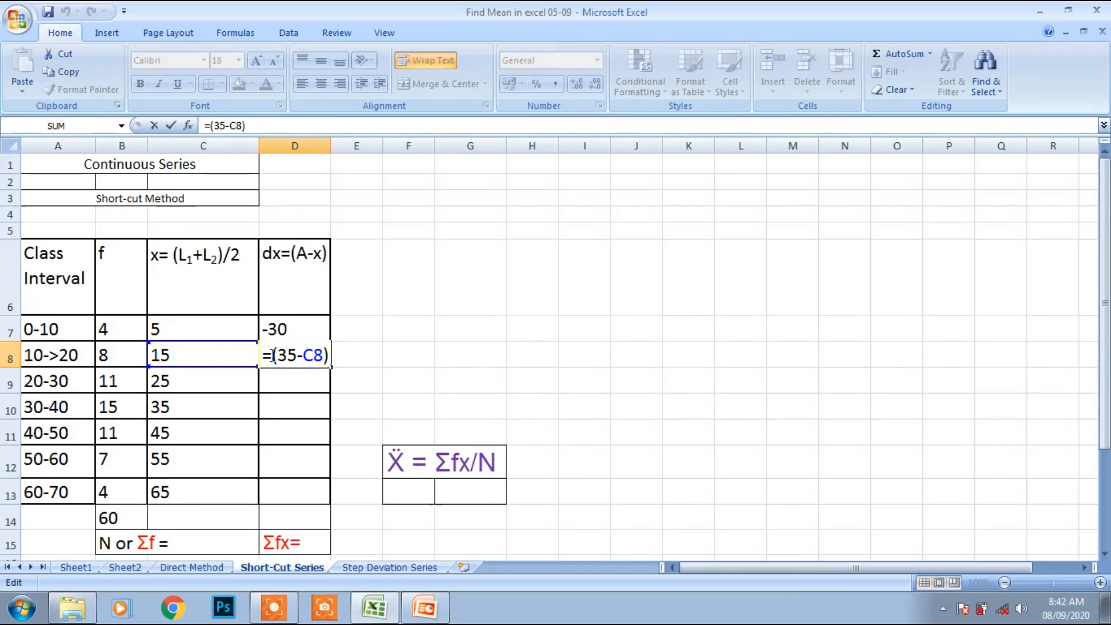
pyautogui.click(291, 371)
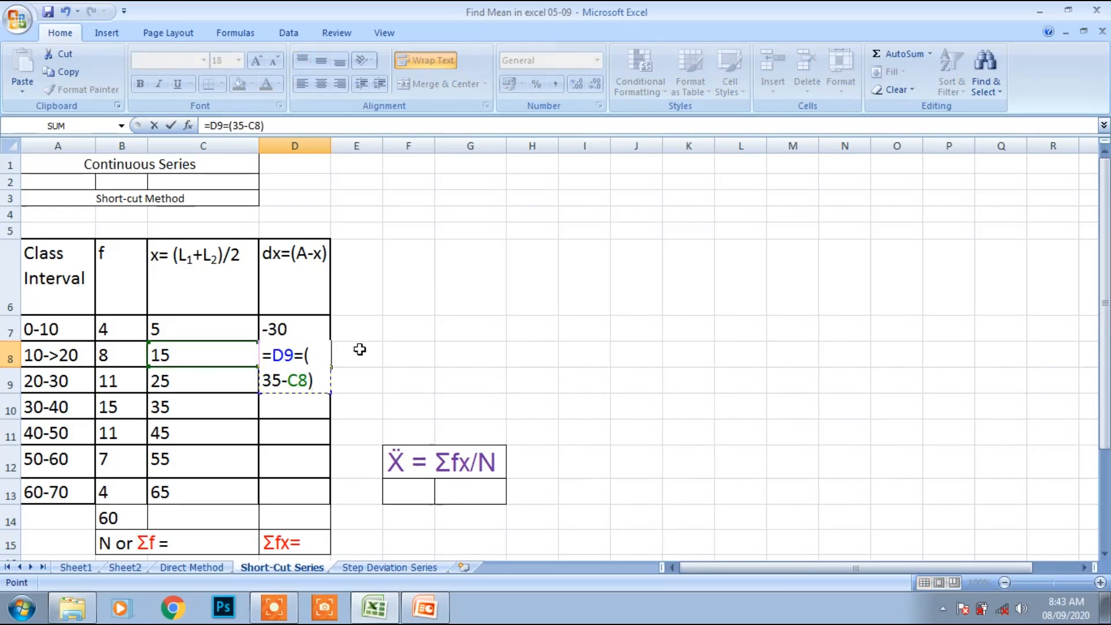
pyautogui.hotkey('ctrl', 'z')
pyautogui.hotkey('ctrl', 'z')
pyautogui.hotkey('ctrl', 'z')
pyautogui.hotkey('ctrl', 'z')
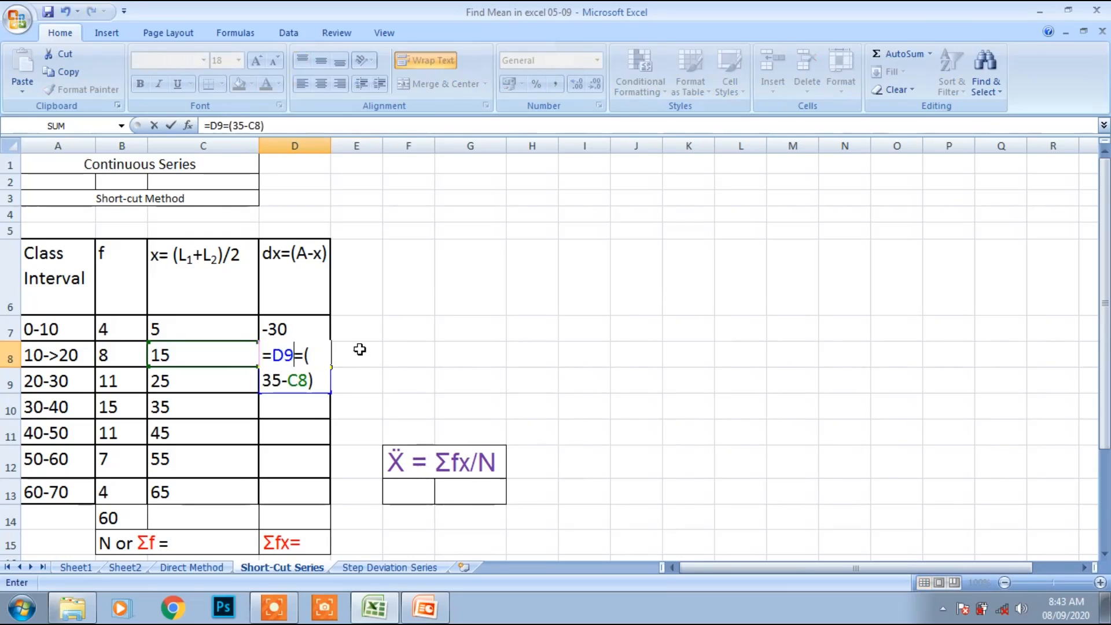
pyautogui.click(359, 349)
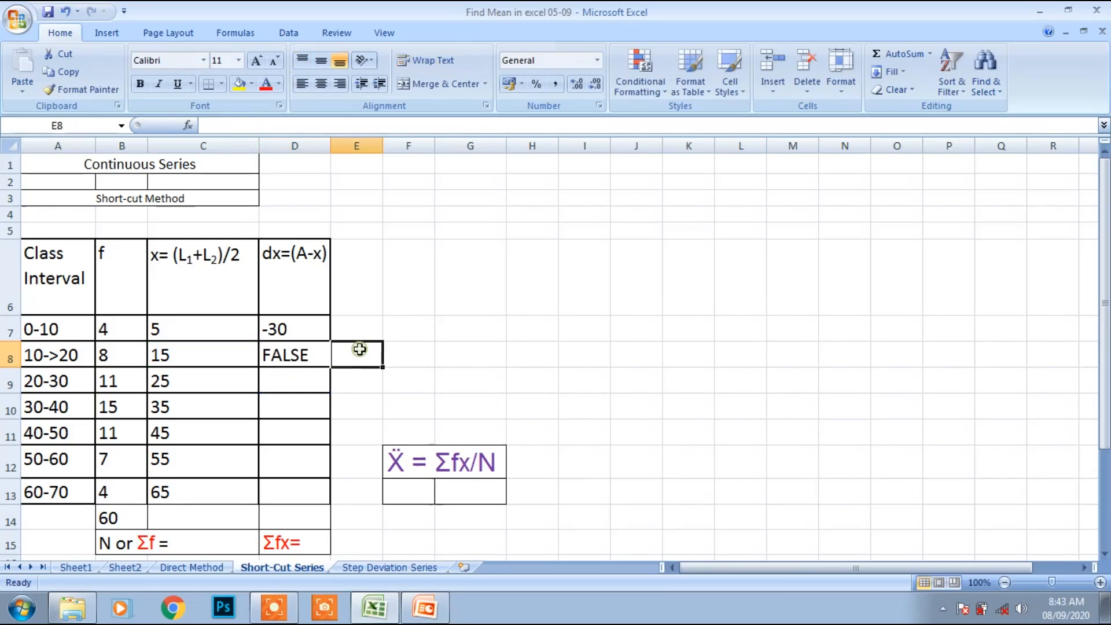
# - Replace the content of D8 with -20, and enter -10 in D9 and 0 in D10
pyautogui.click(313, 355)
pyautogui.moveTo(271, 126); pyautogui.dragTo(200, 128)
pyautogui.press('BackSpace')
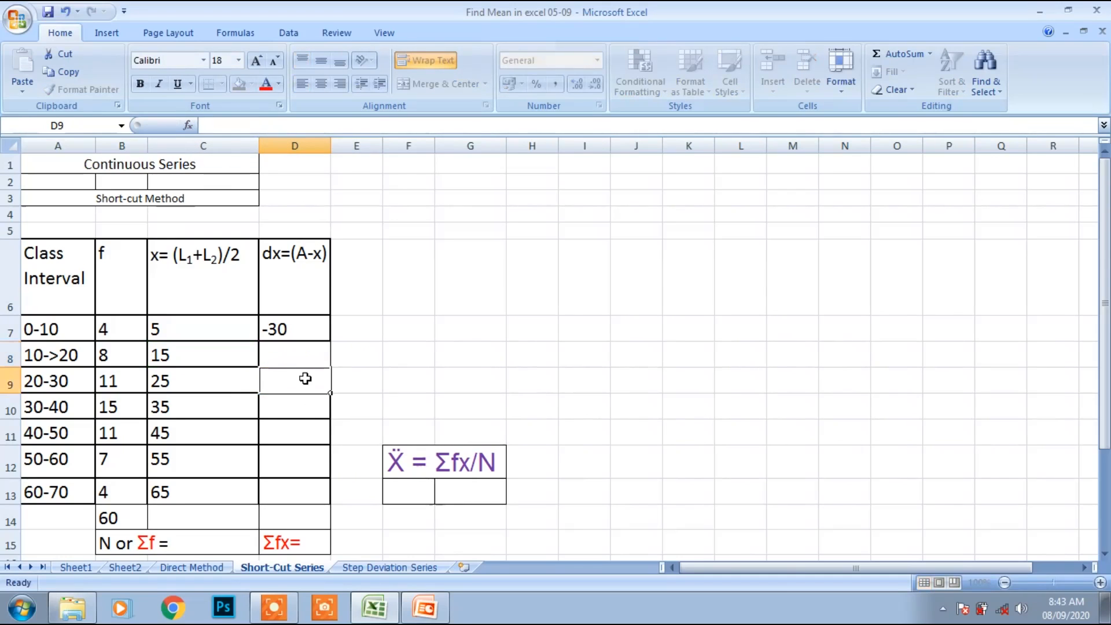
pyautogui.click(303, 361)
pyautogui.write('-20')
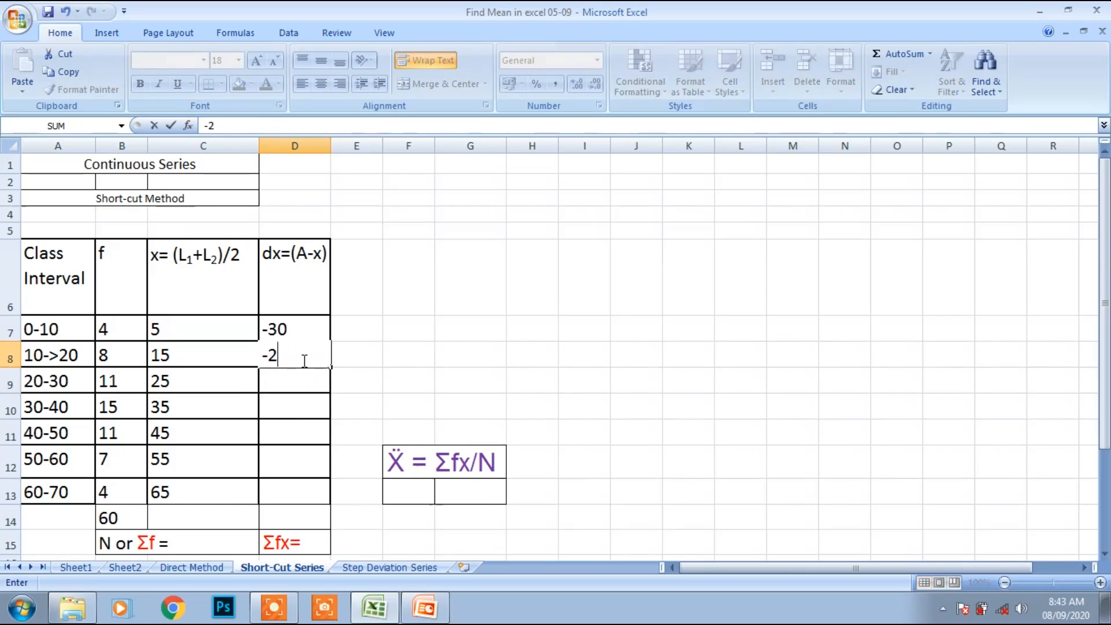
pyautogui.click(313, 385)
pyautogui.write('-')
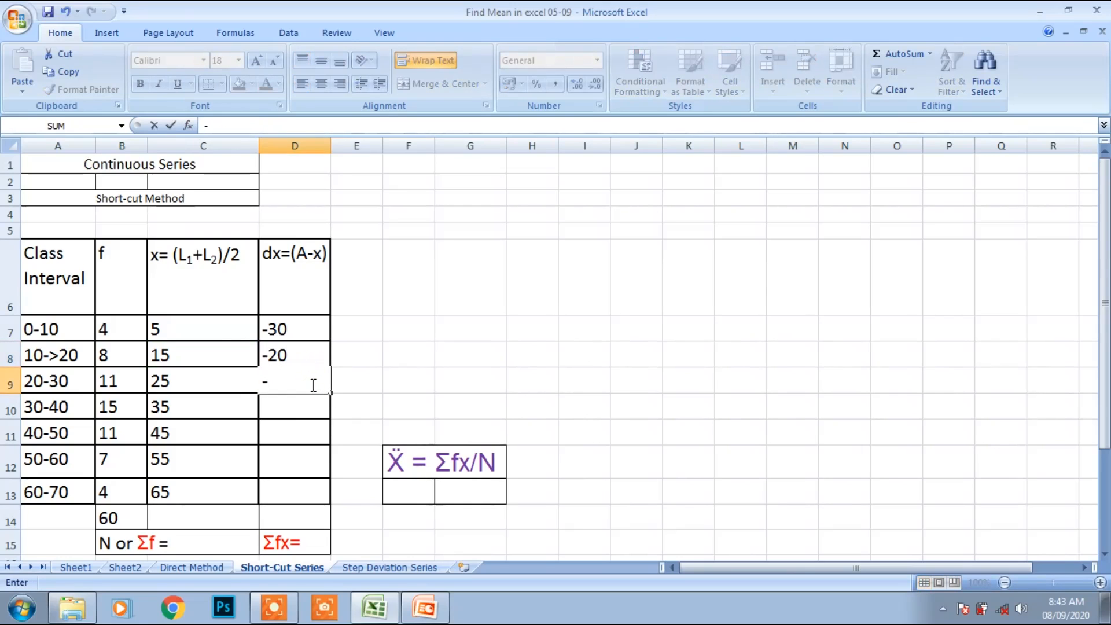
pyautogui.write('10')
pyautogui.click(312, 406)
pyautogui.write('0')
# - Enter the formula =(35-C11) in D11 to compute the deviation for the 40-50 class
pyautogui.click(300, 429)
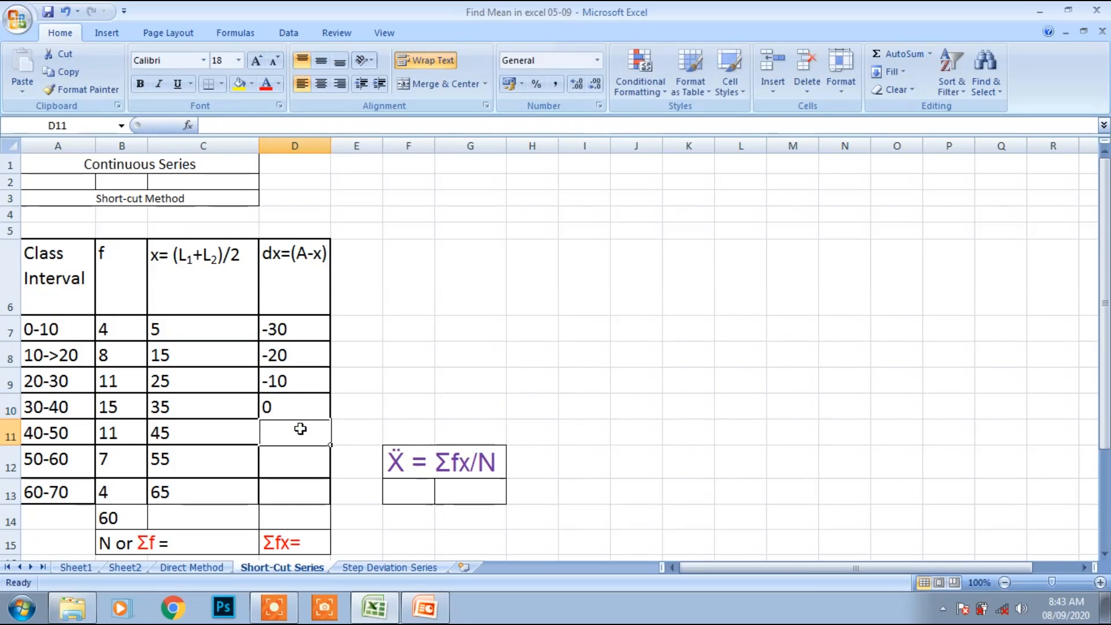
pyautogui.write('=')
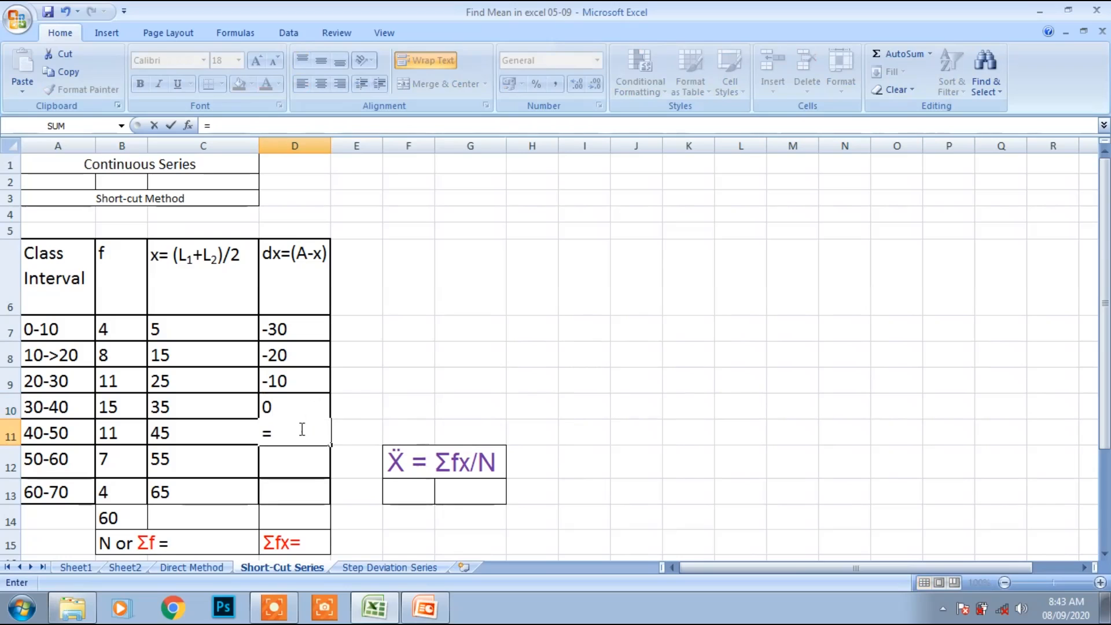
pyautogui.write('(35')
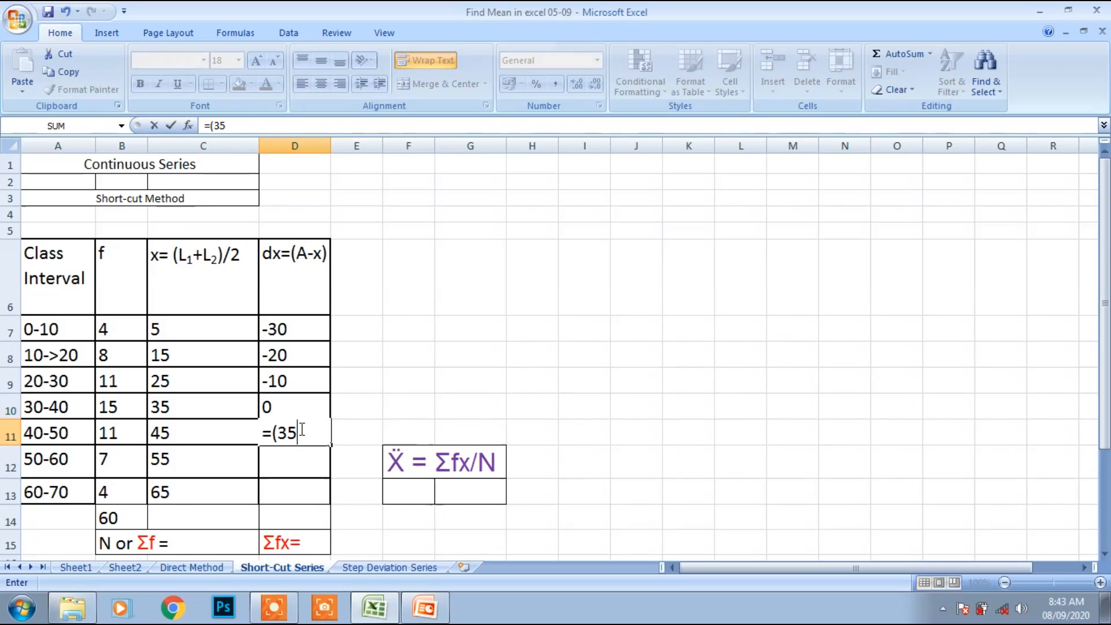
pyautogui.write('-')
pyautogui.click(236, 436)
pyautogui.write(')')
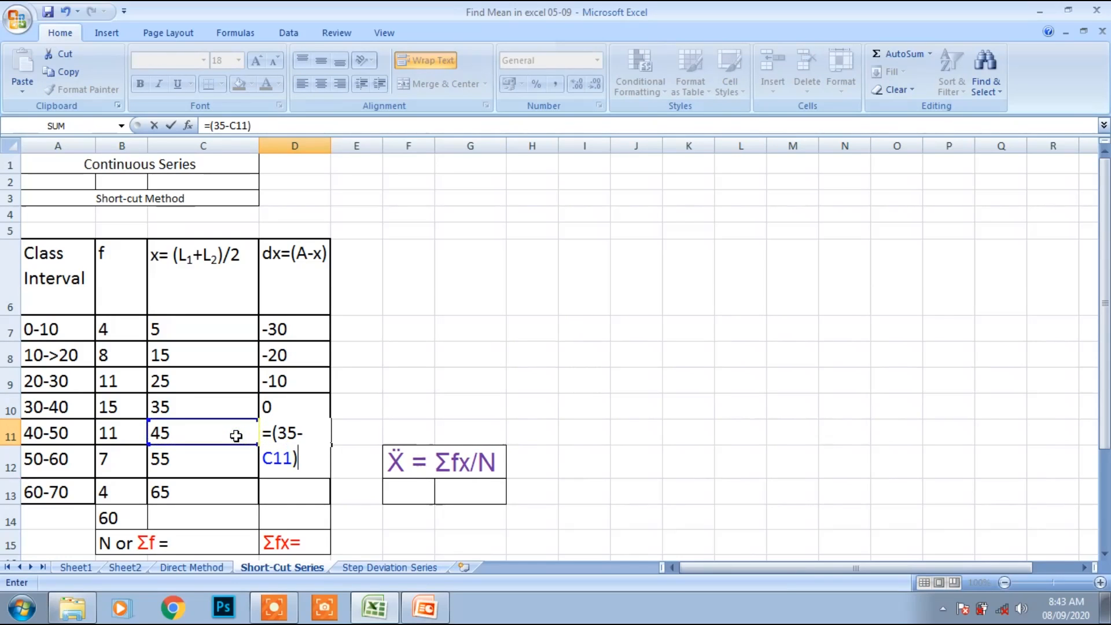
pyautogui.press('Return')
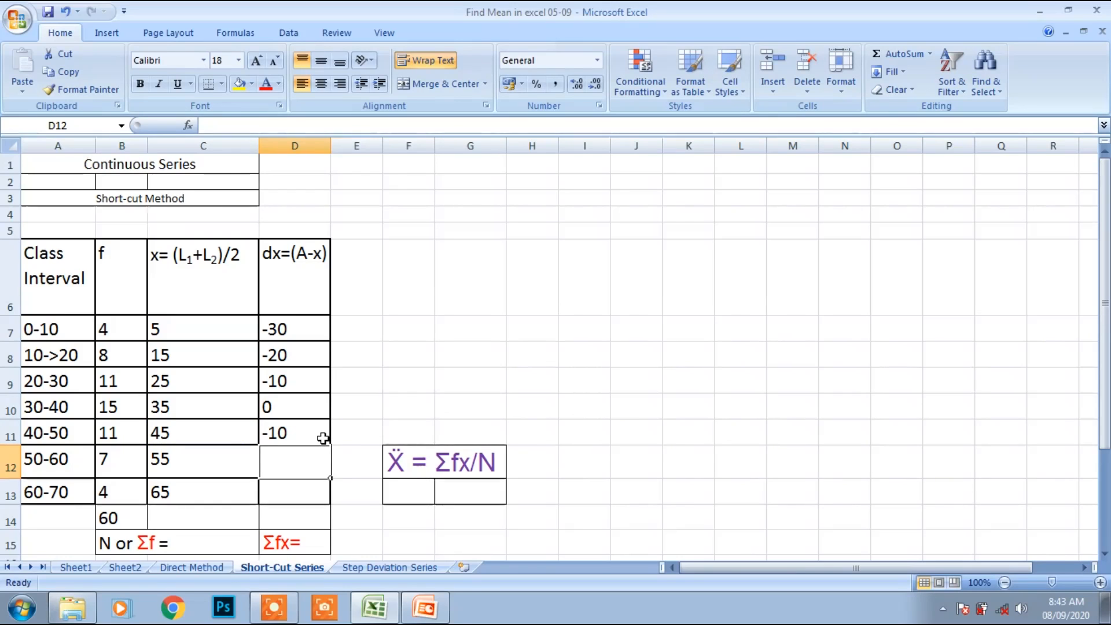
# - Clear all the dx entries in D7 through D11
pyautogui.moveTo(310, 328); pyautogui.dragTo(308, 424)
pyautogui.press('Delete')
# - Enter the formula =(C7-35) in D7 and fill it down through D13 to compute all the dx deviations
pyautogui.click(277, 321)
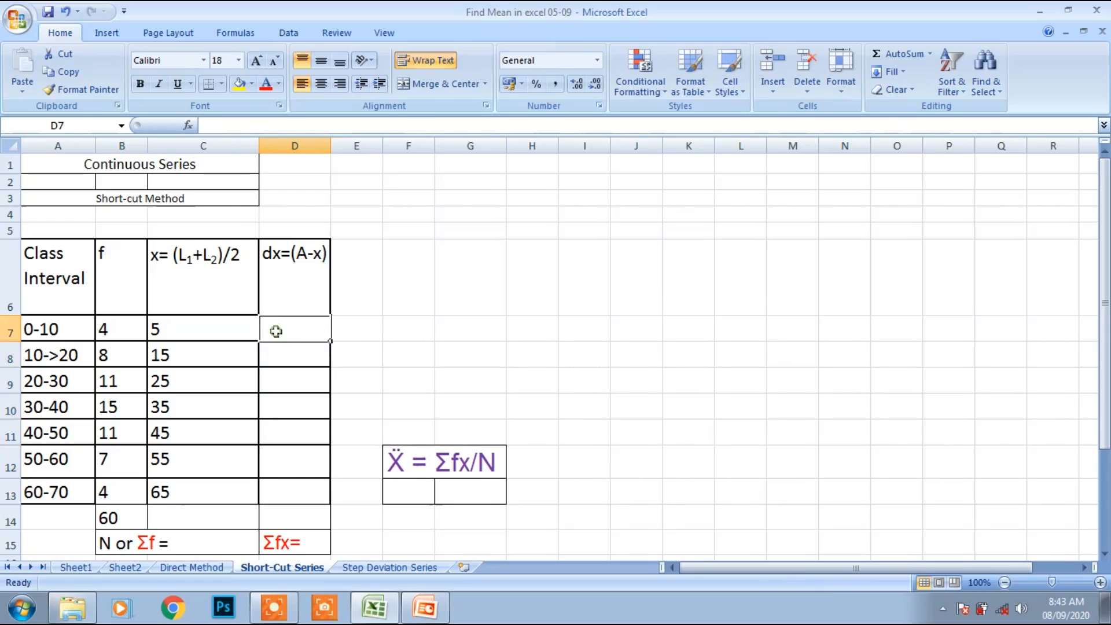
pyautogui.write('=(')
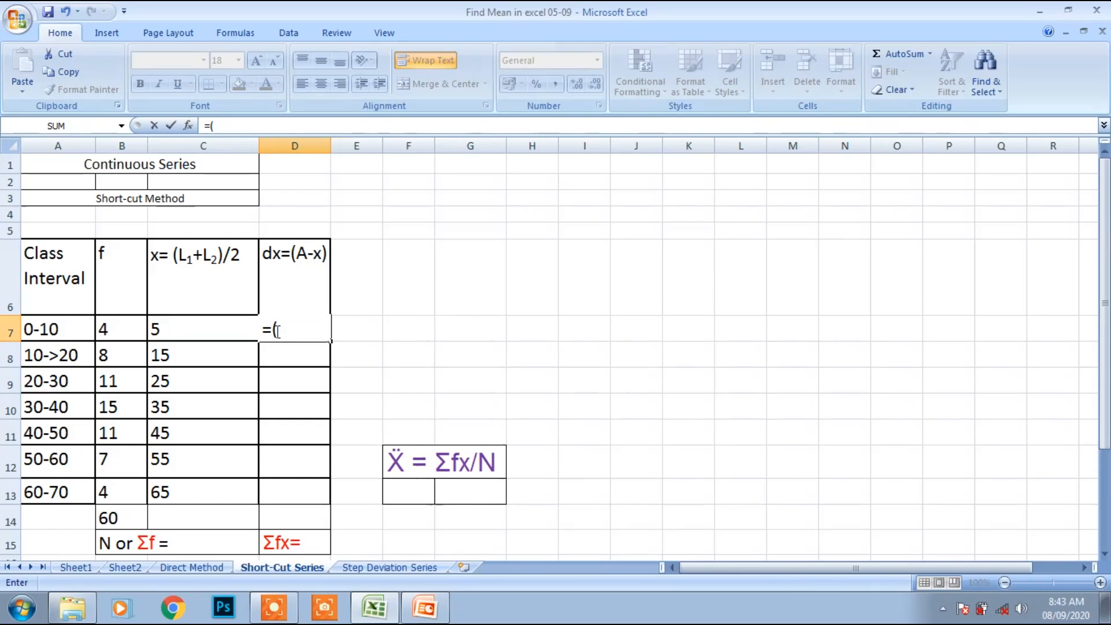
pyautogui.write('5-35')
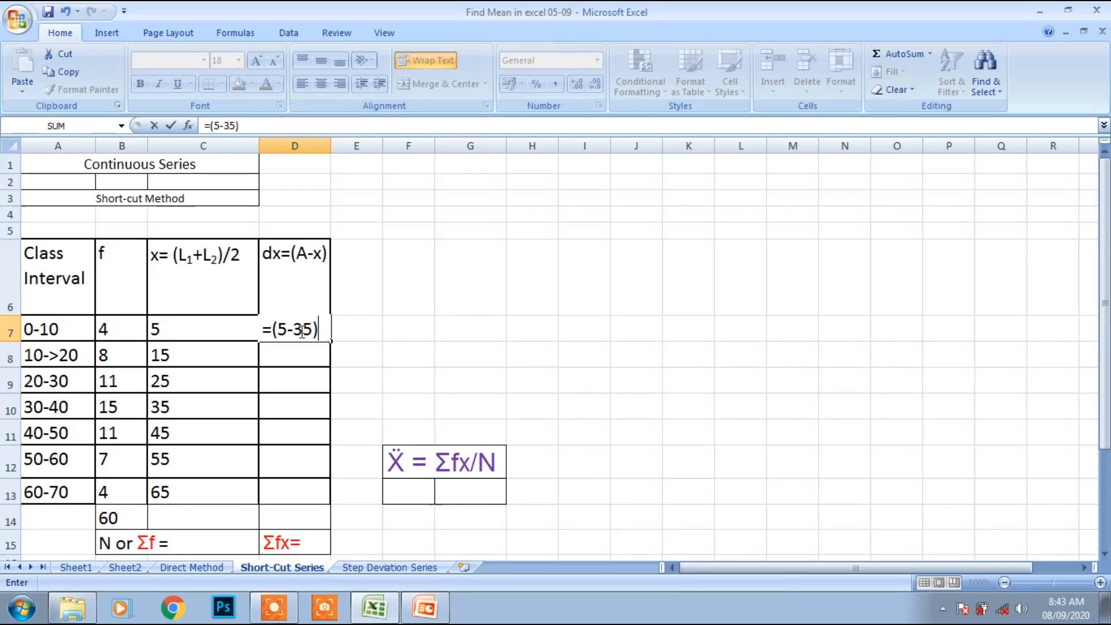
pyautogui.click(289, 330)
pyautogui.press('BackSpace')
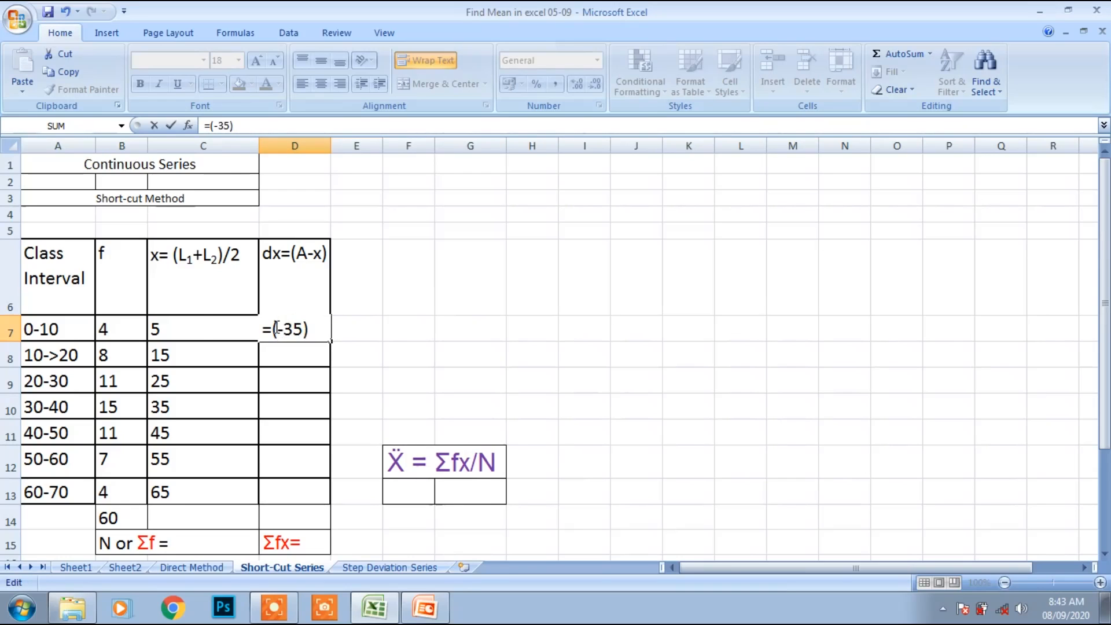
pyautogui.click(201, 329)
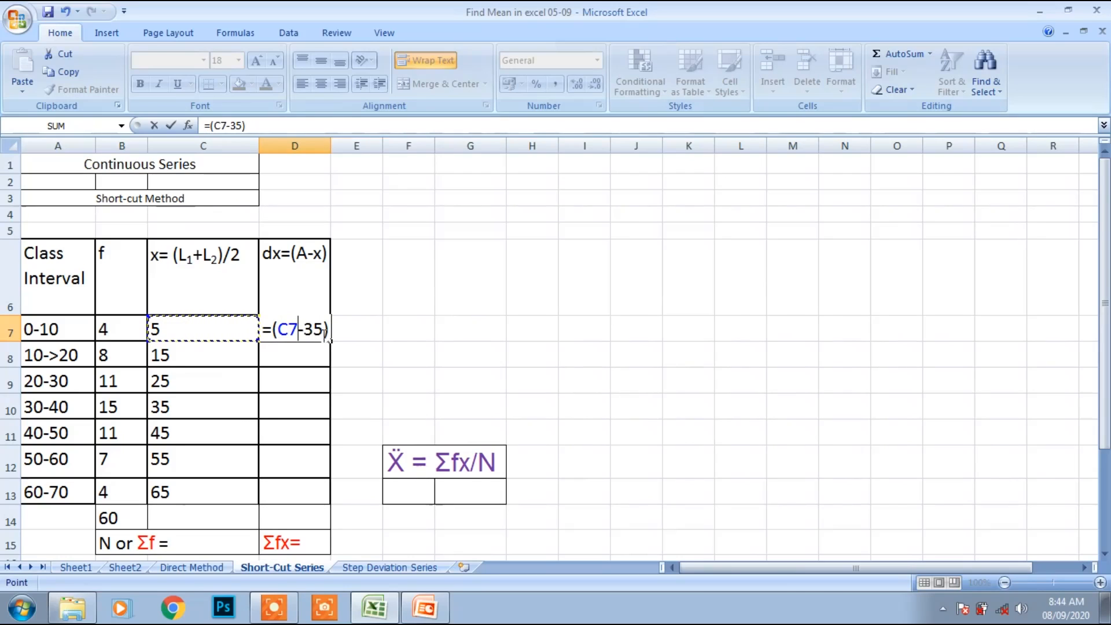
pyautogui.press('Return')
pyautogui.click(316, 335)
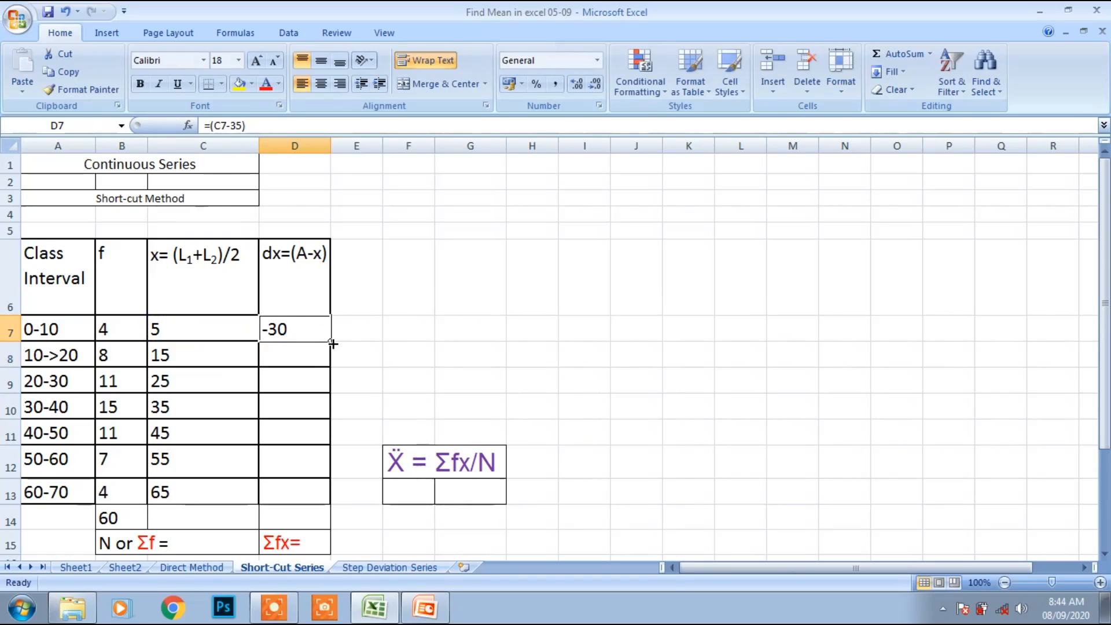
pyautogui.moveTo(333, 344); pyautogui.dragTo(326, 502)
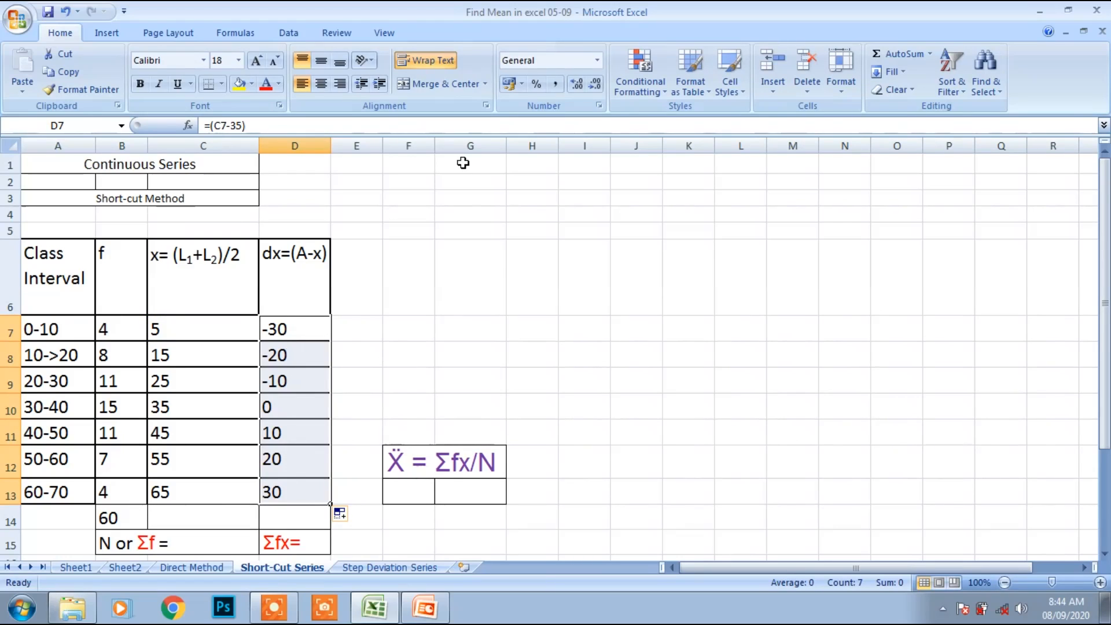
# - Insert a new column before column E, right after the dx column
pyautogui.click(378, 148)
pyautogui.rightClick(378, 148)
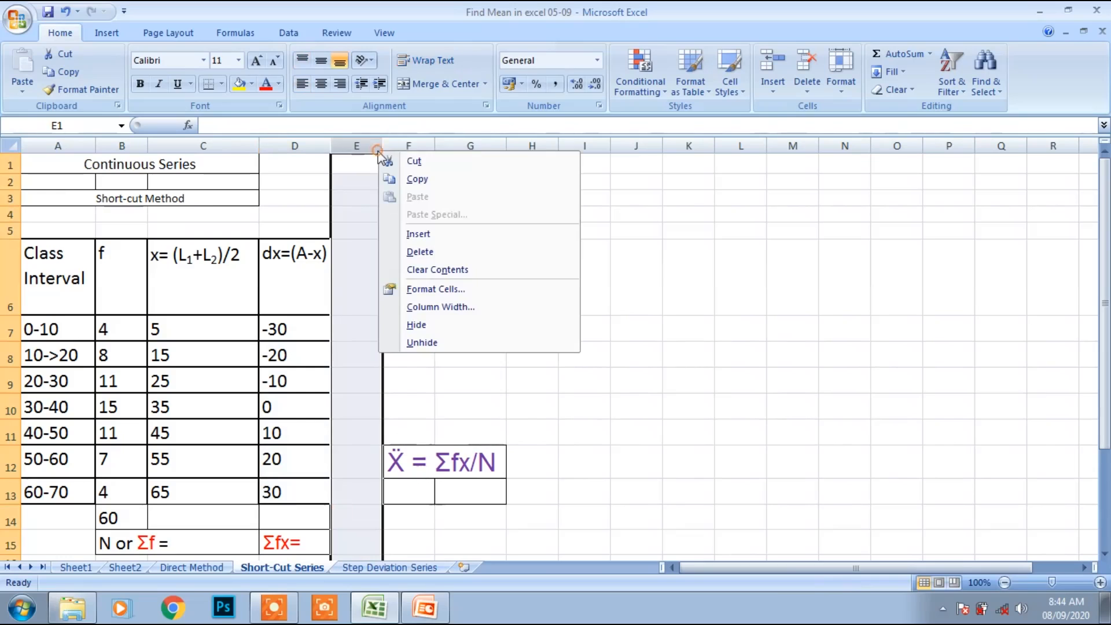
pyautogui.click(450, 230)
pyautogui.click(443, 298)
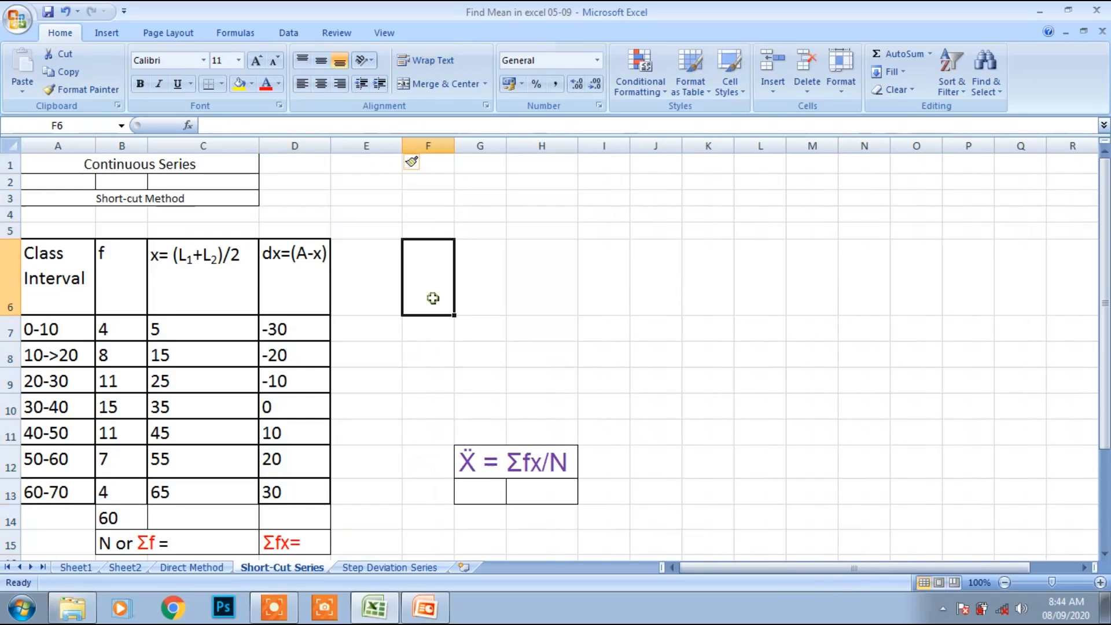
# - Enter the heading f*dx in E6 and apply all borders to the cell
pyautogui.click(368, 258)
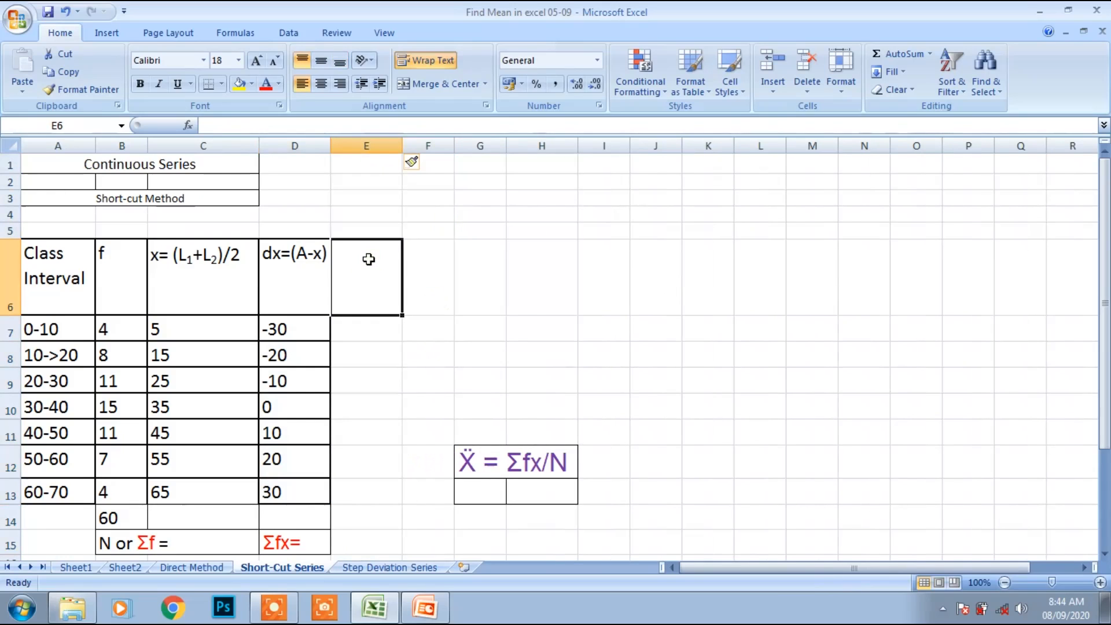
pyautogui.write('f*dx')
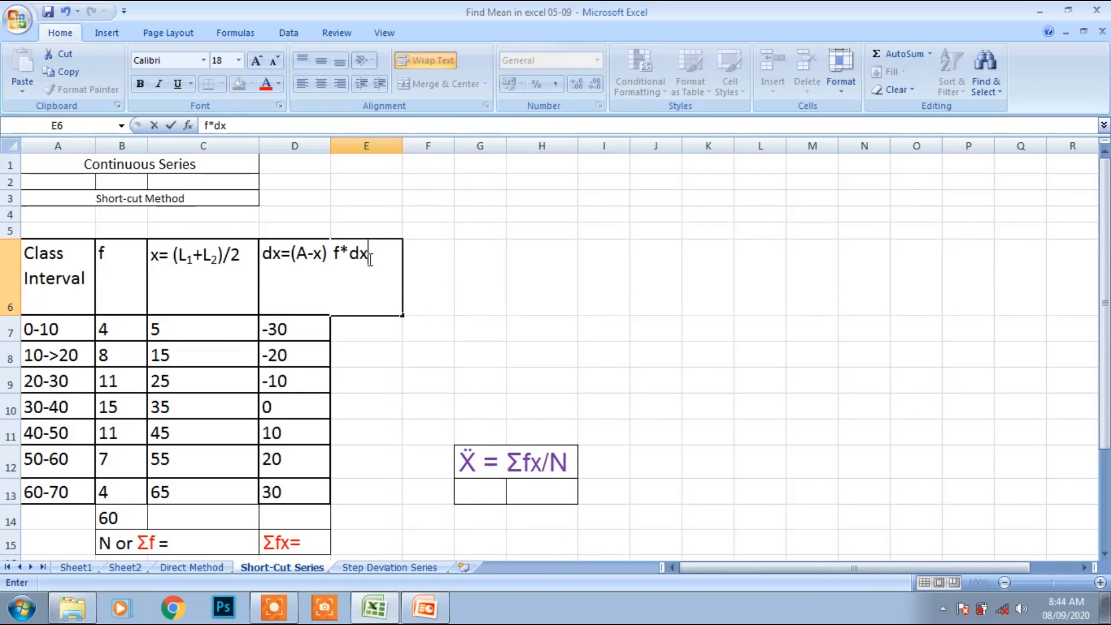
pyautogui.click(421, 313)
pyautogui.click(372, 280)
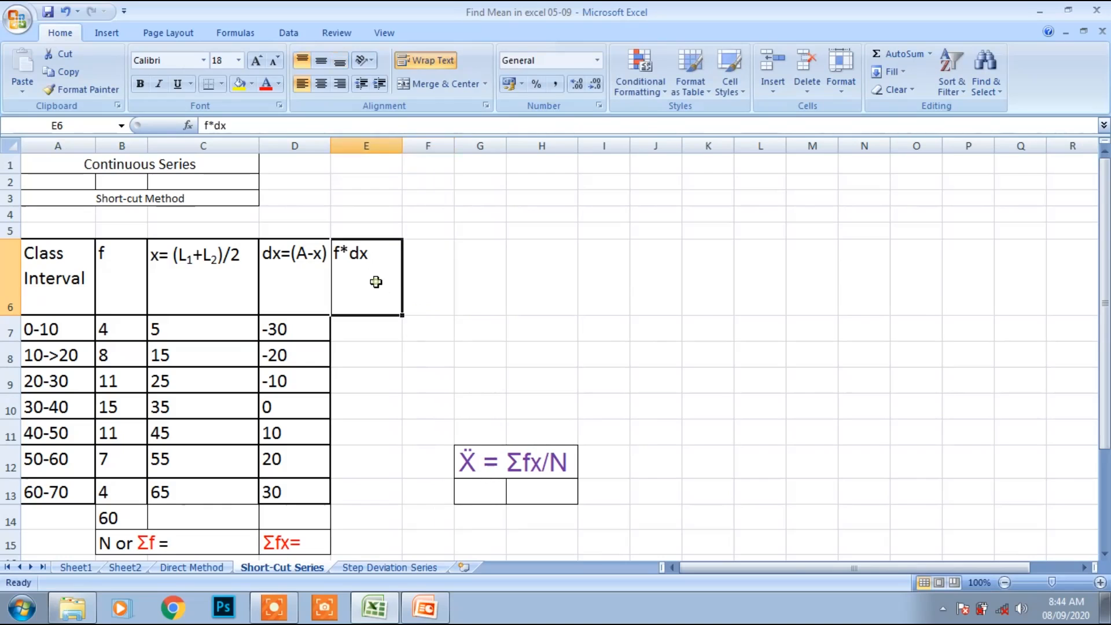
pyautogui.click(223, 85)
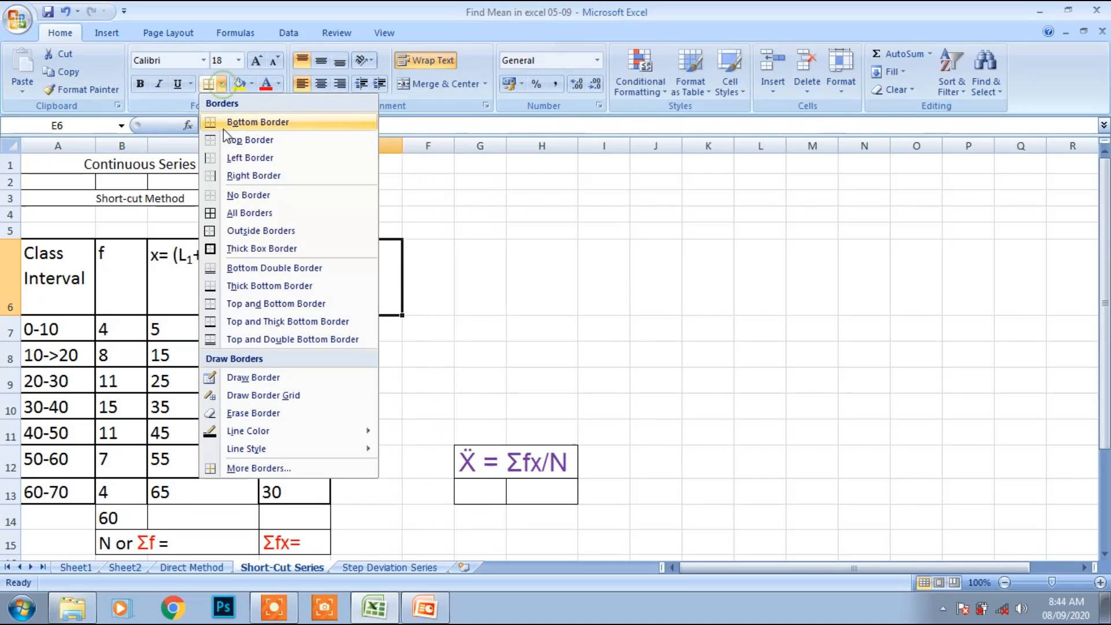
pyautogui.click(227, 211)
# - Enter the formula =(B7*D7) in E7 to multiply the first class's frequency by its deviation
pyautogui.click(373, 337)
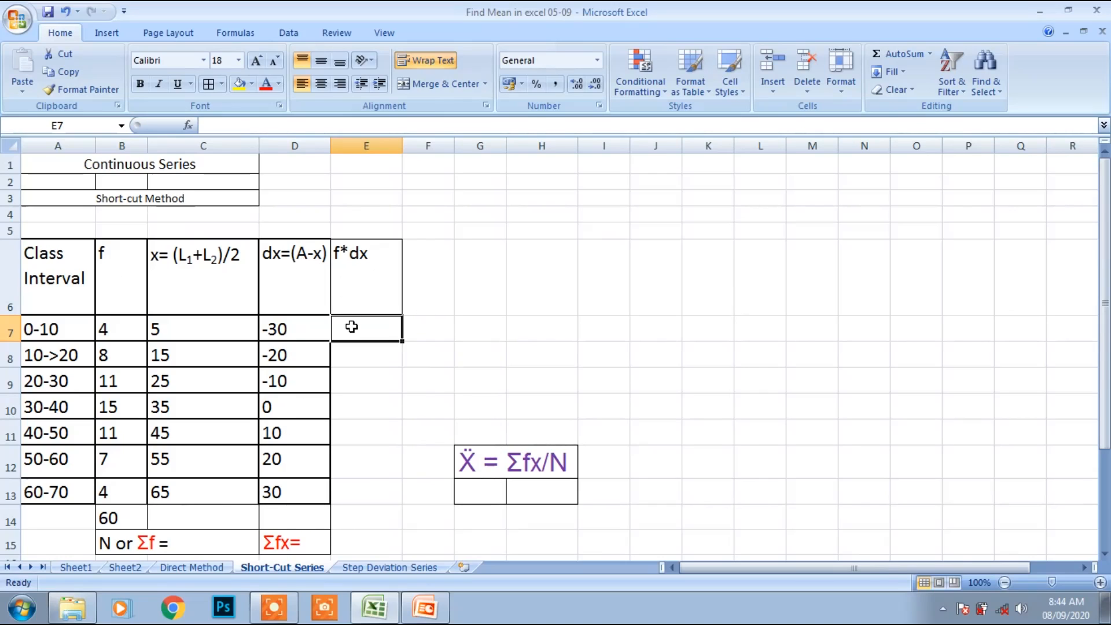
pyautogui.write('=')
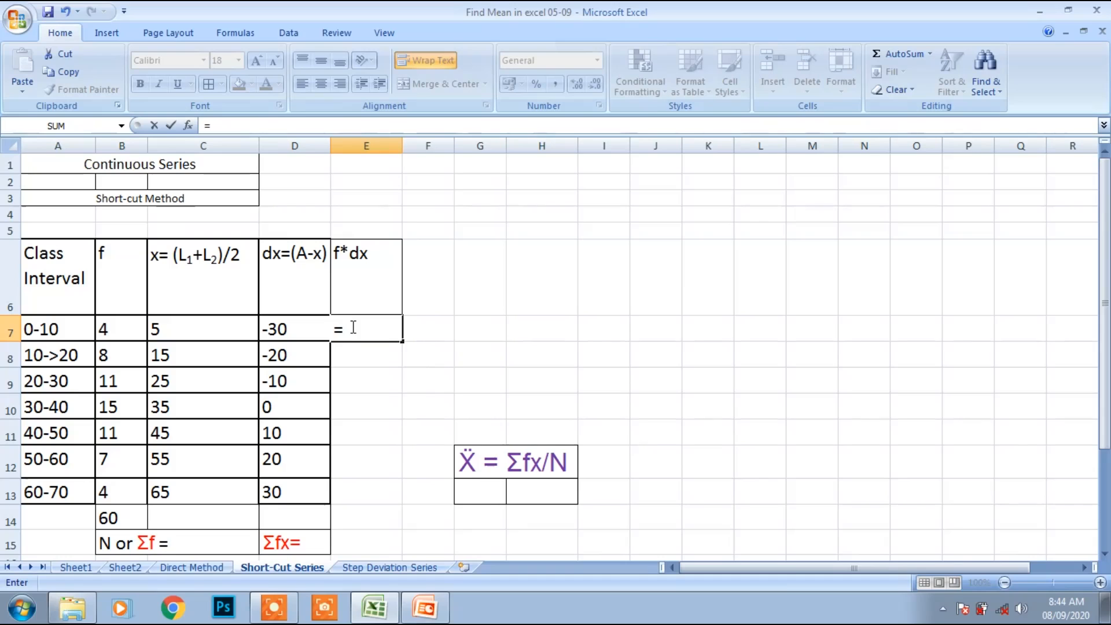
pyautogui.write('(')
pyautogui.click(133, 327)
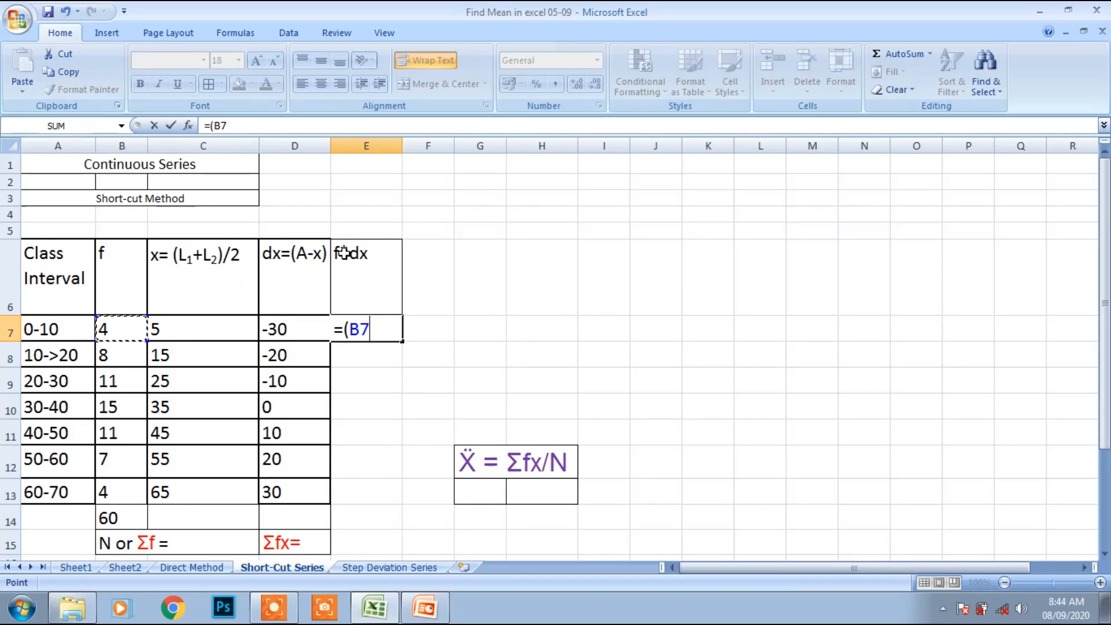
pyautogui.write('*')
pyautogui.click(295, 327)
pyautogui.write(')')
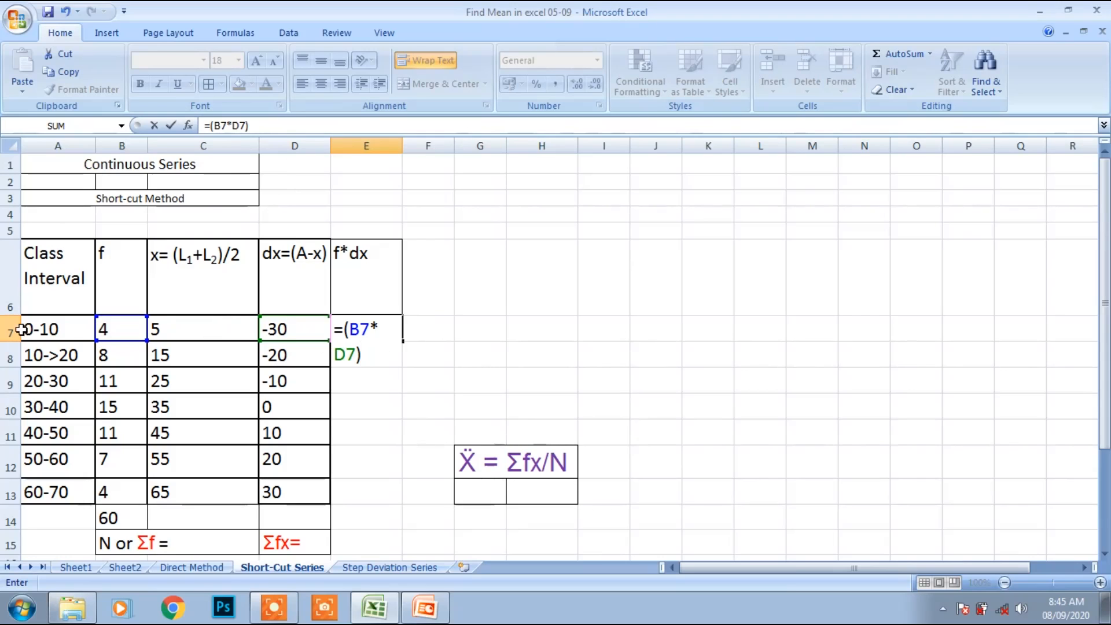
pyautogui.press('Return')
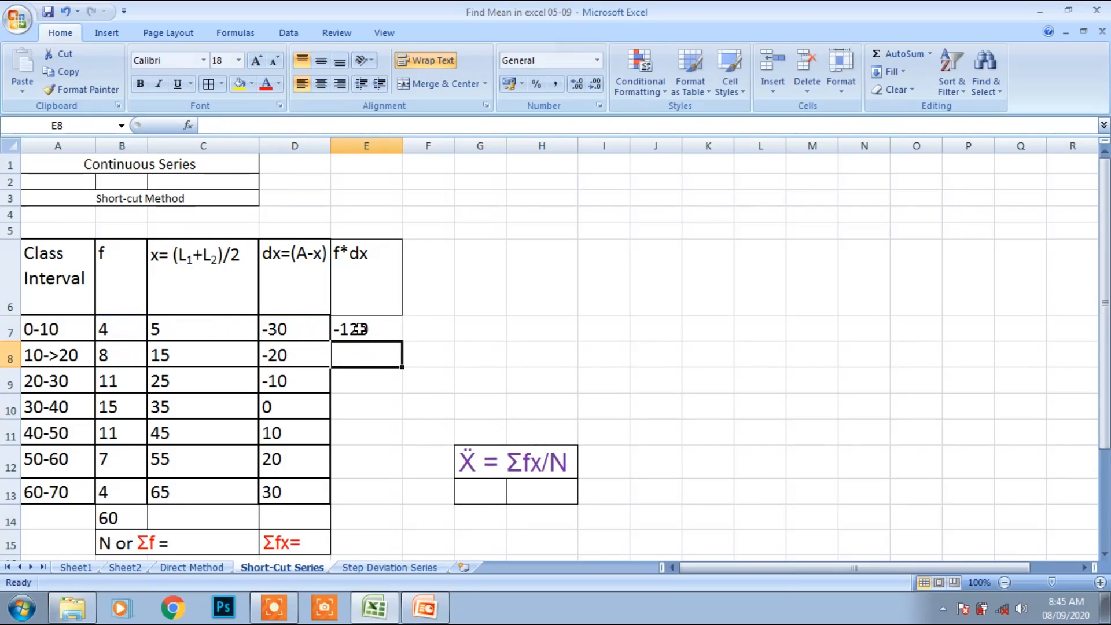
# - Fill the f*dx formula from E7 down through E13 and apply all borders to those cells
pyautogui.click(385, 322)
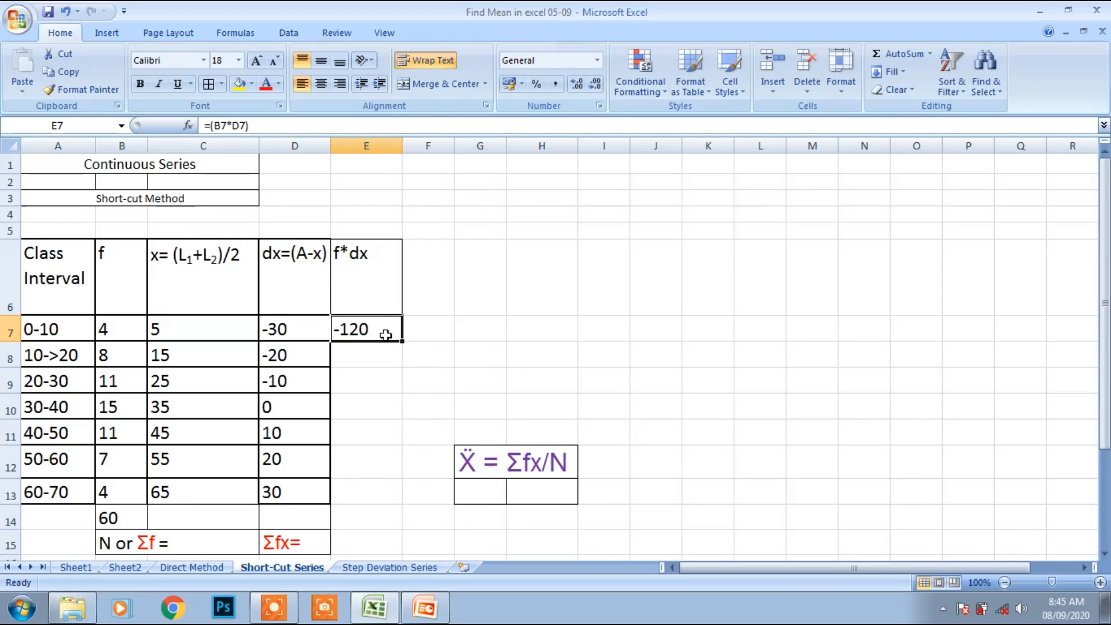
pyautogui.moveTo(400, 339); pyautogui.dragTo(400, 499)
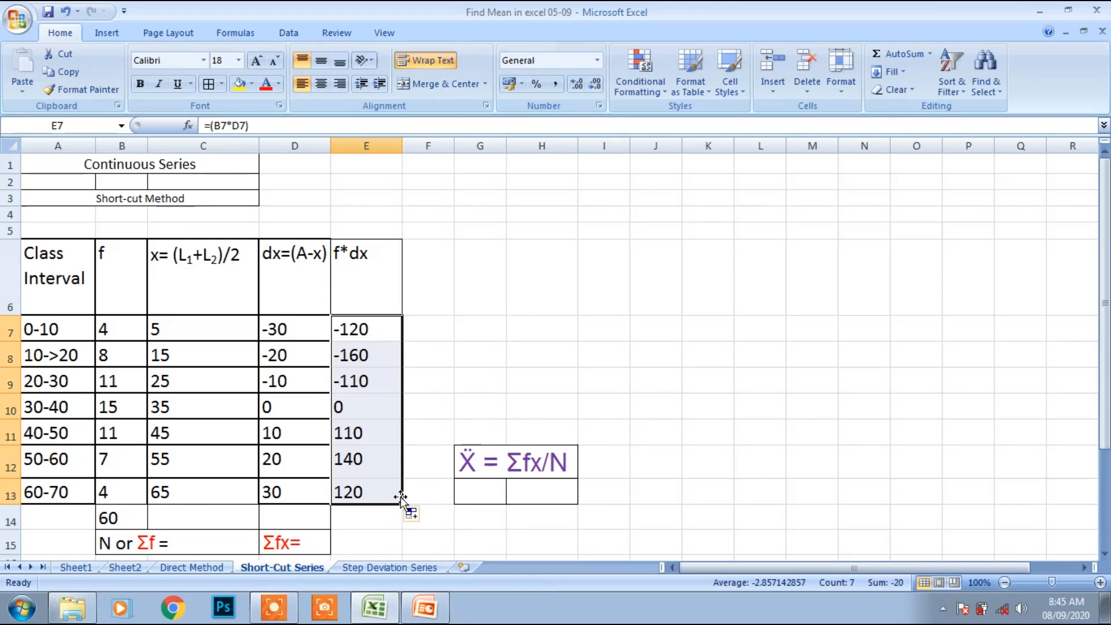
pyautogui.click(210, 85)
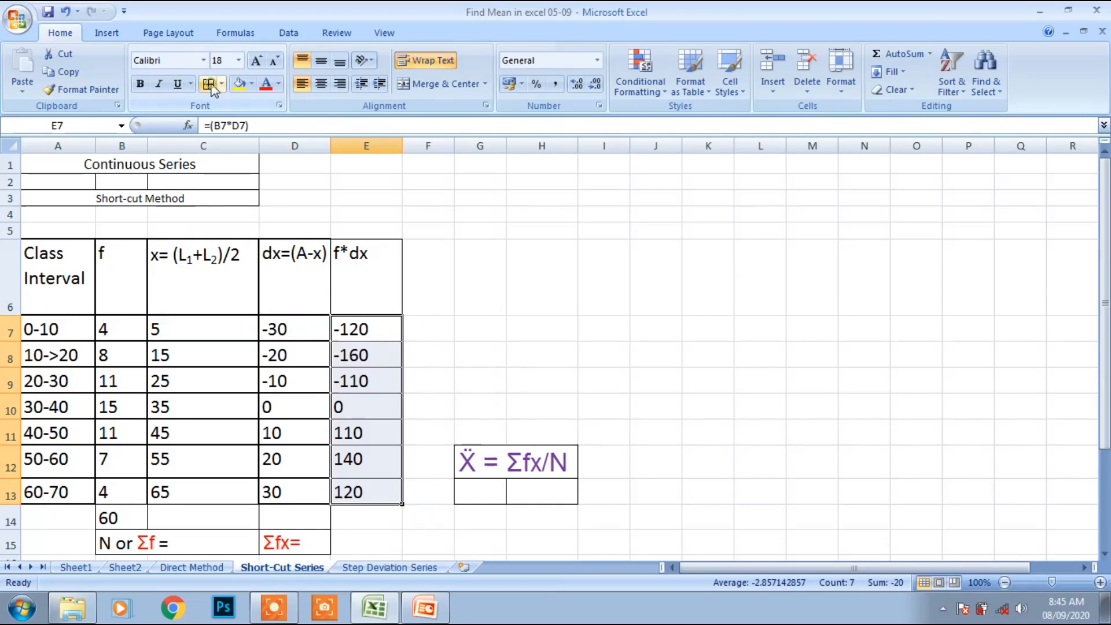
# - Total the f*dx values E7:E13 in E14 with the Sum function
pyautogui.click(368, 512)
pyautogui.click(292, 538)
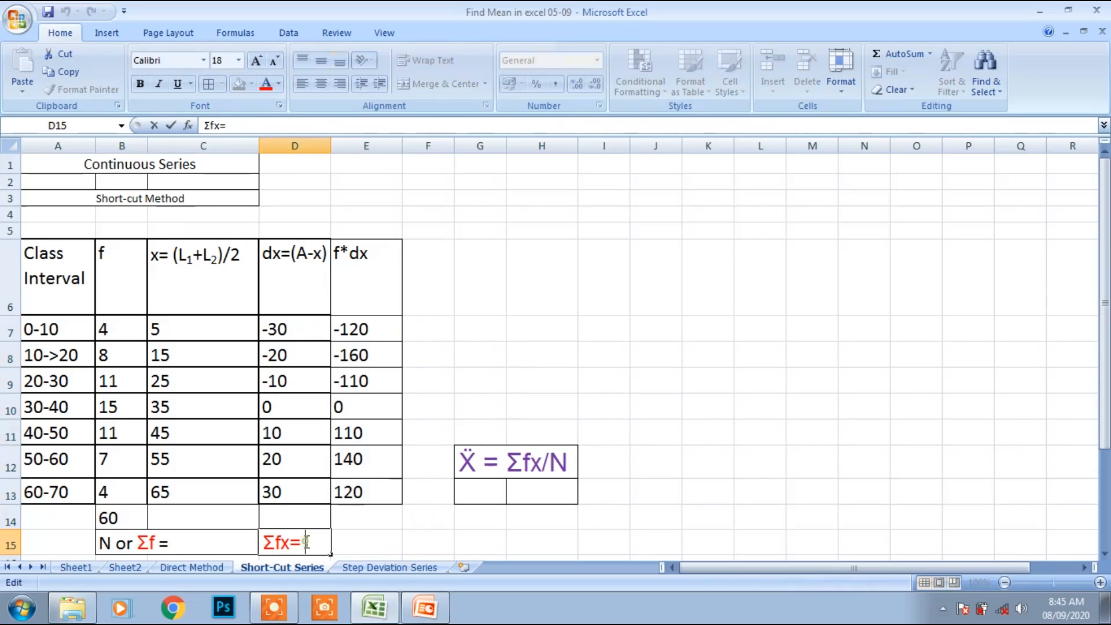
pyautogui.click(351, 512)
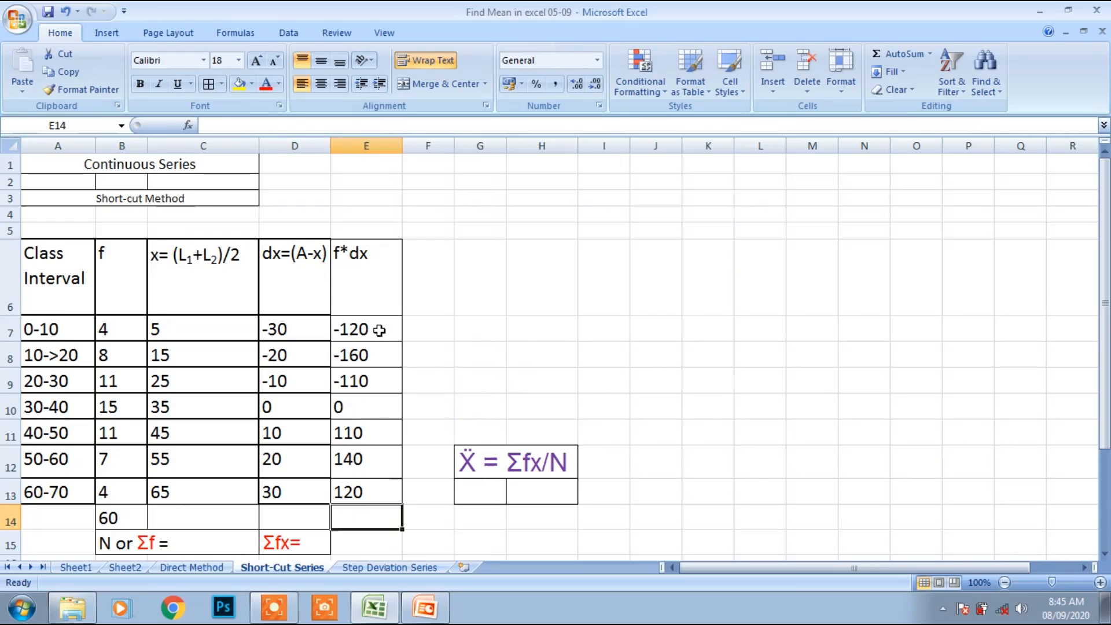
pyautogui.moveTo(377, 317); pyautogui.dragTo(381, 491)
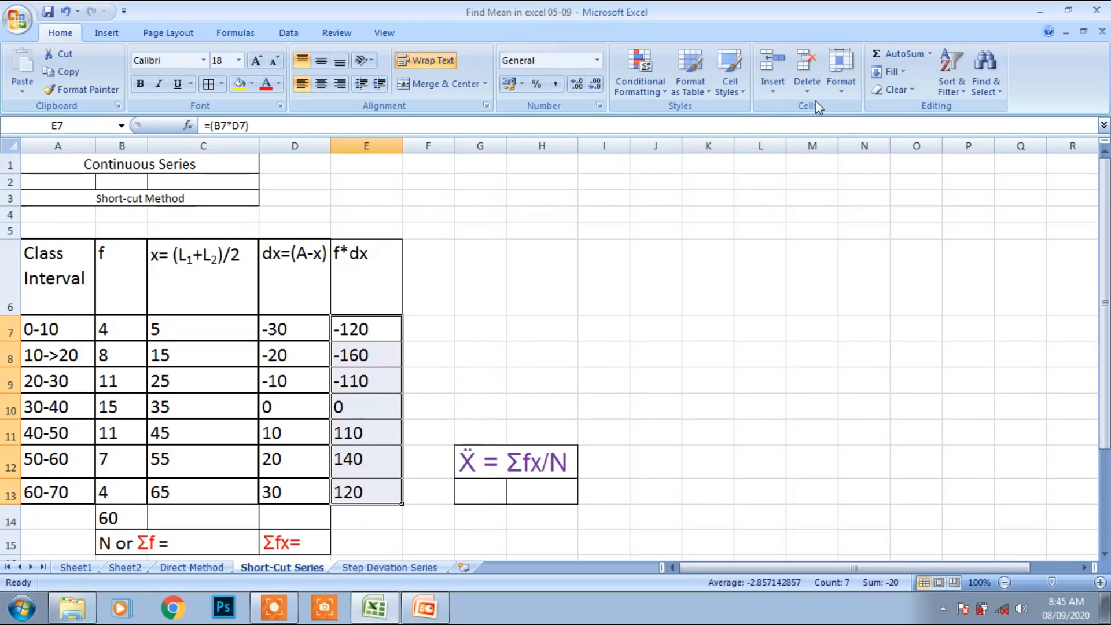
pyautogui.click(929, 56)
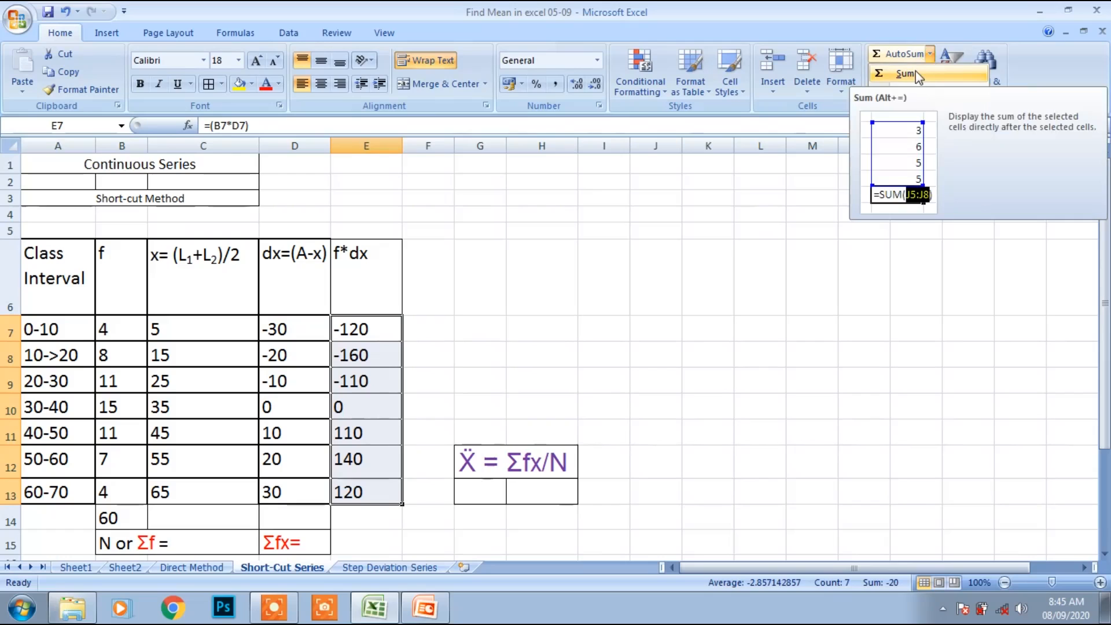
pyautogui.click(916, 72)
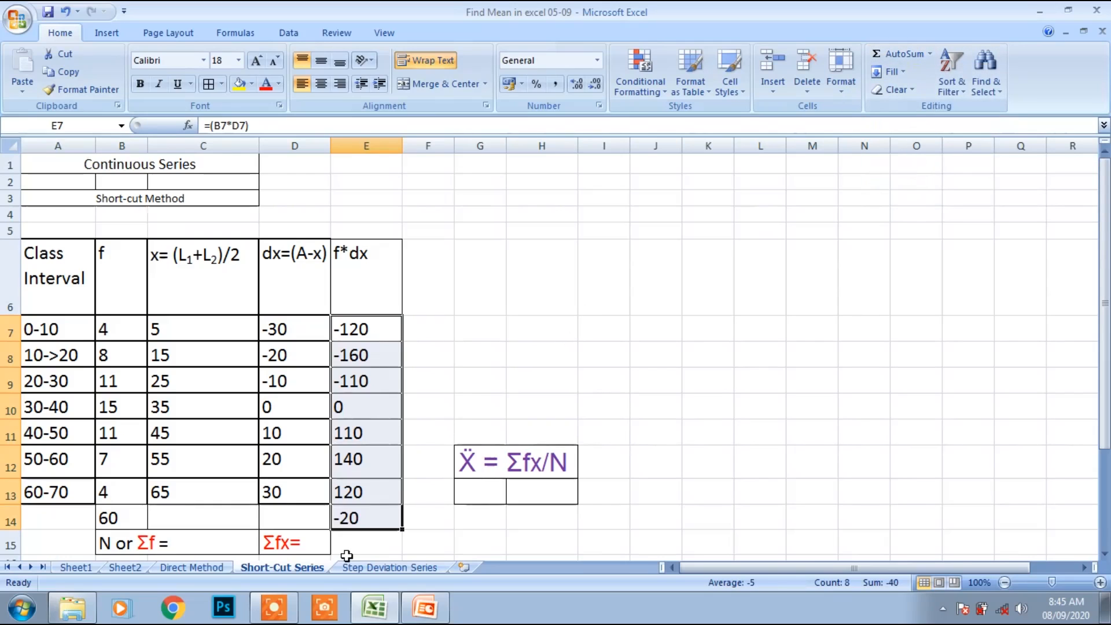
# - Move the Σfx= label from D15 to E15, under the f*dx total
pyautogui.click(301, 541)
pyautogui.hotkey('ctrl', 'c')
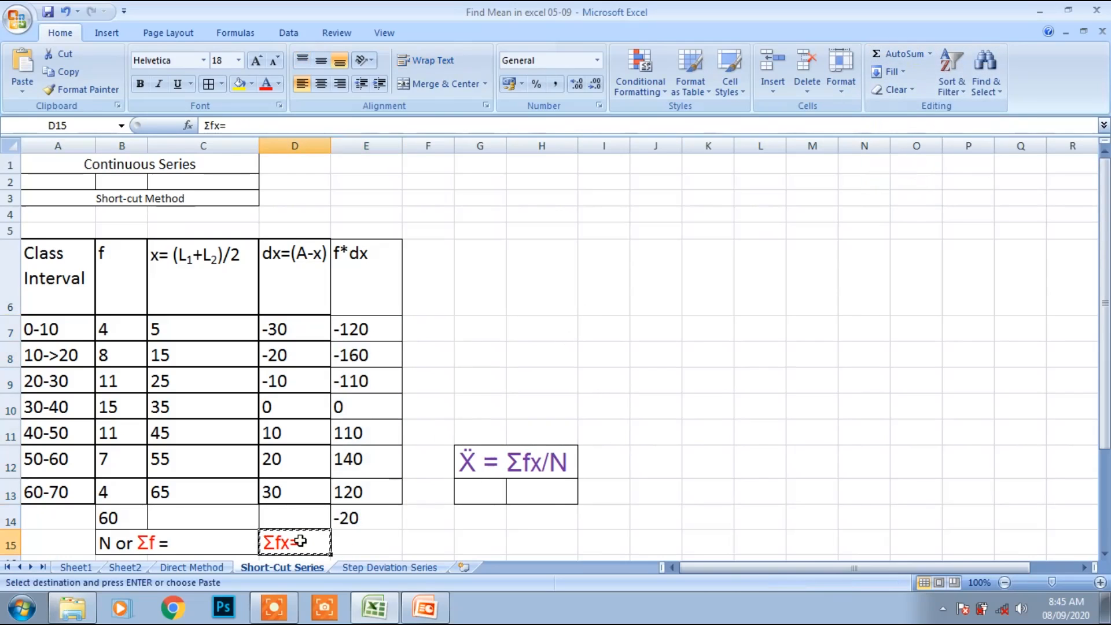
pyautogui.click(348, 541)
pyautogui.hotkey('ctrl', 'v')
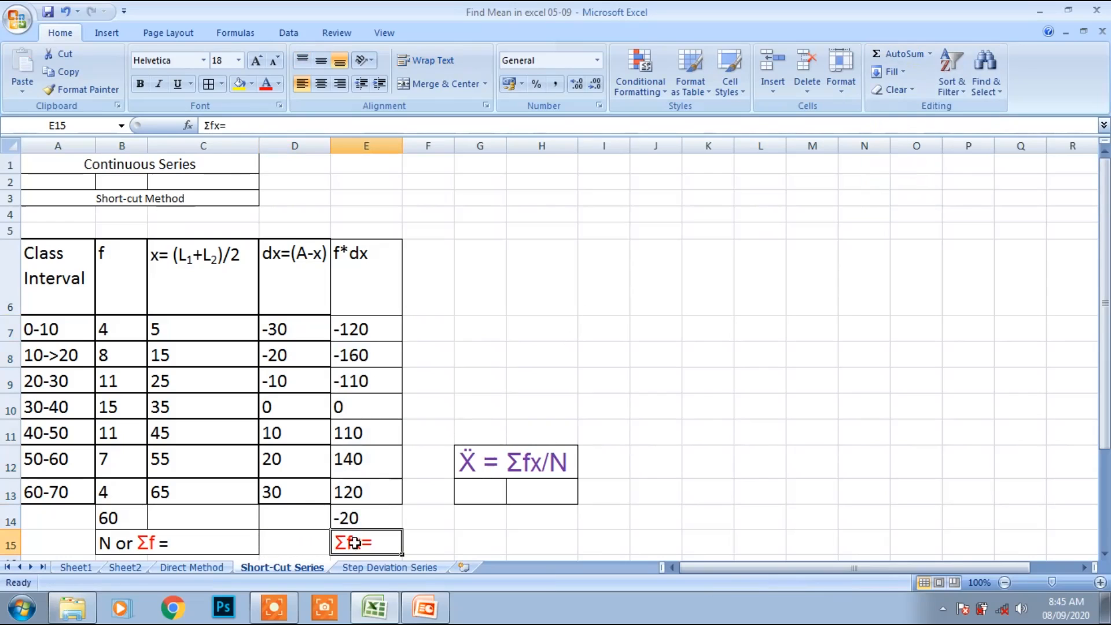
pyautogui.moveTo(363, 510); pyautogui.dragTo(364, 542)
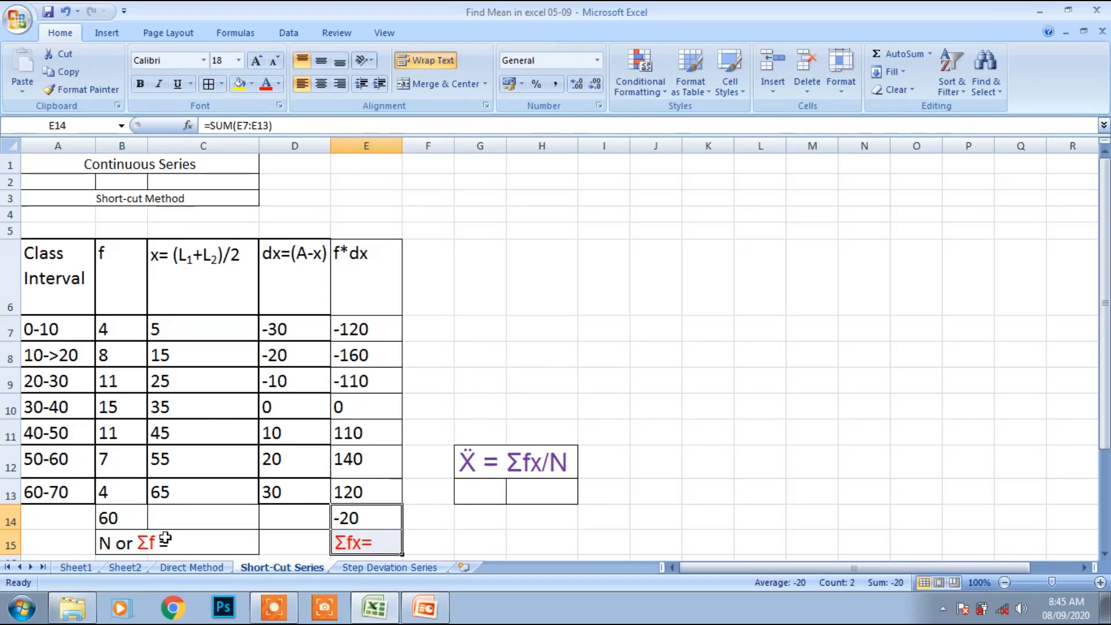
pyautogui.click(127, 543)
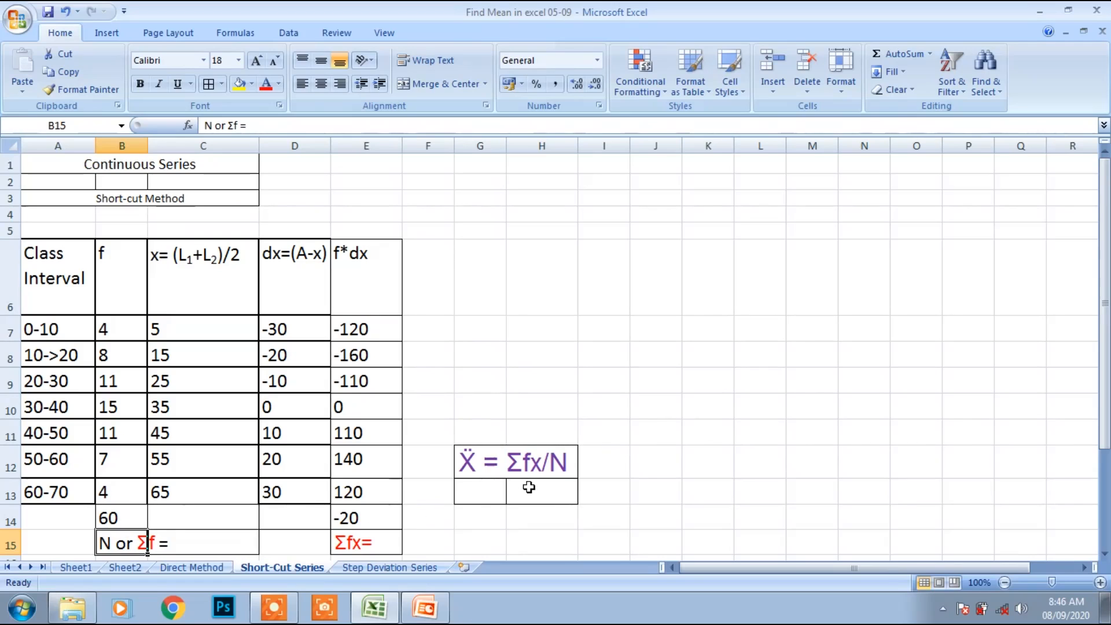
pyautogui.click(512, 461)
pyautogui.press('BackSpace')
pyautogui.click(533, 513)
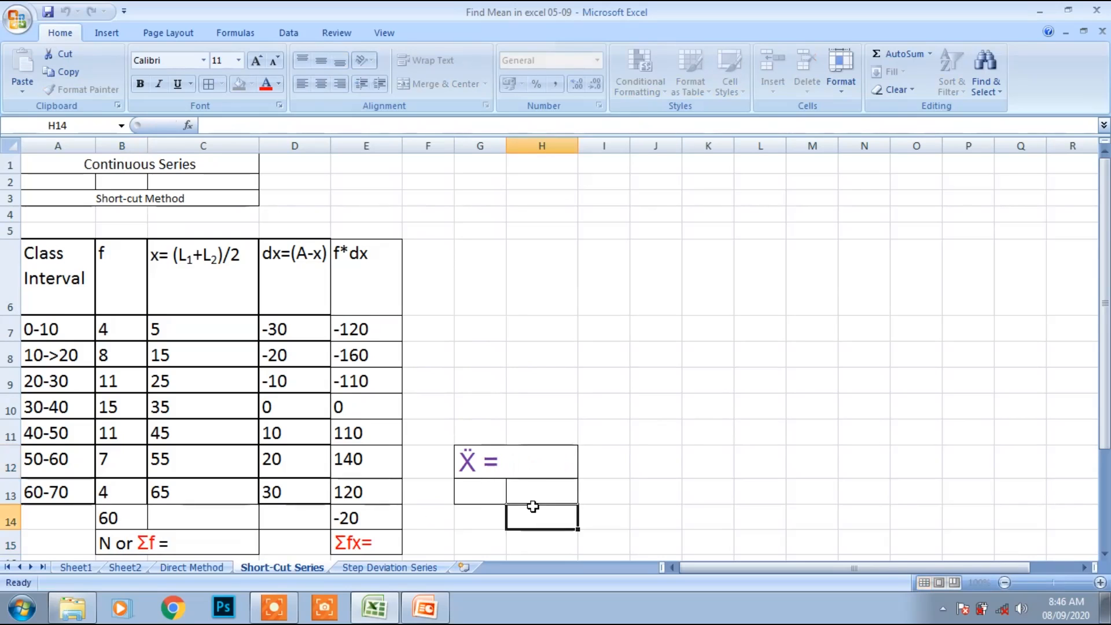
# - Change the mean formula label in G12 to Ẍ = A+ (Σfdx/N)
pyautogui.click(489, 460)
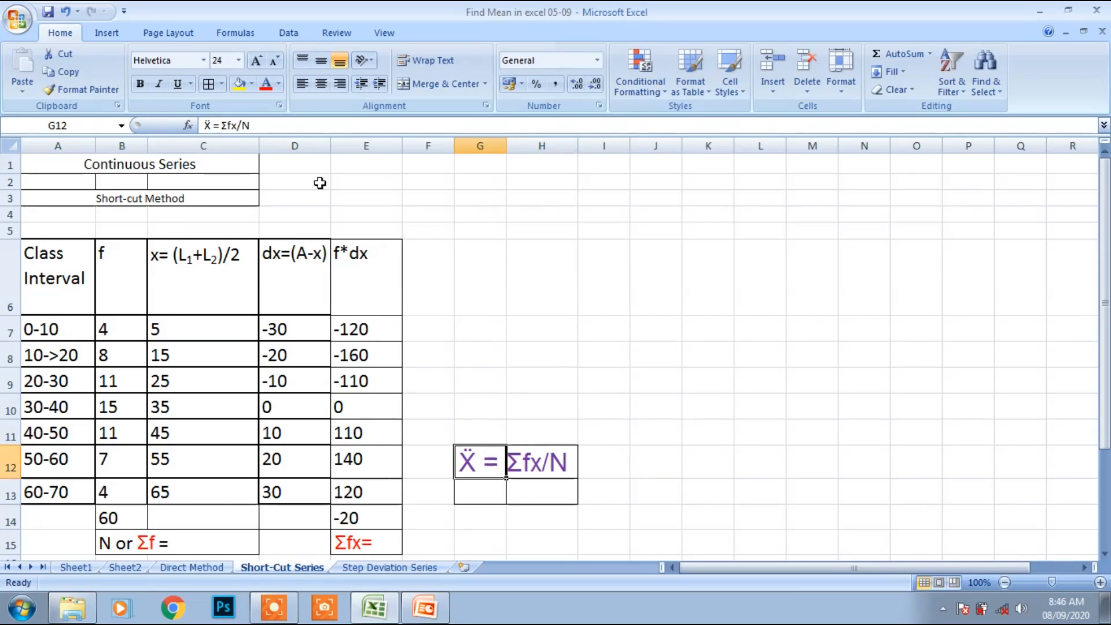
pyautogui.click(223, 126)
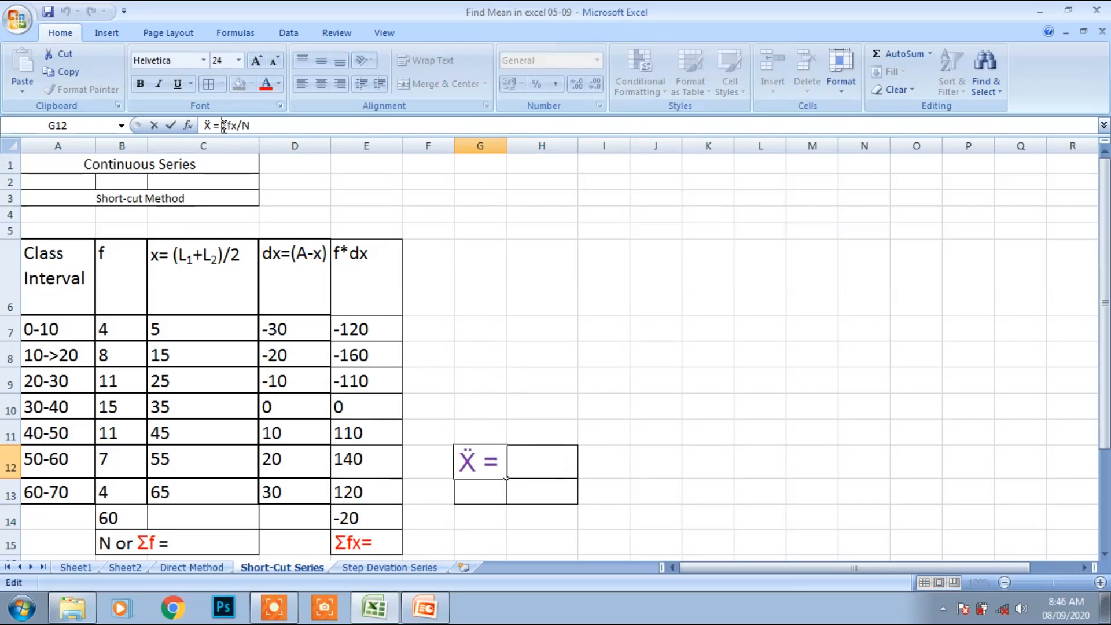
pyautogui.write('A+')
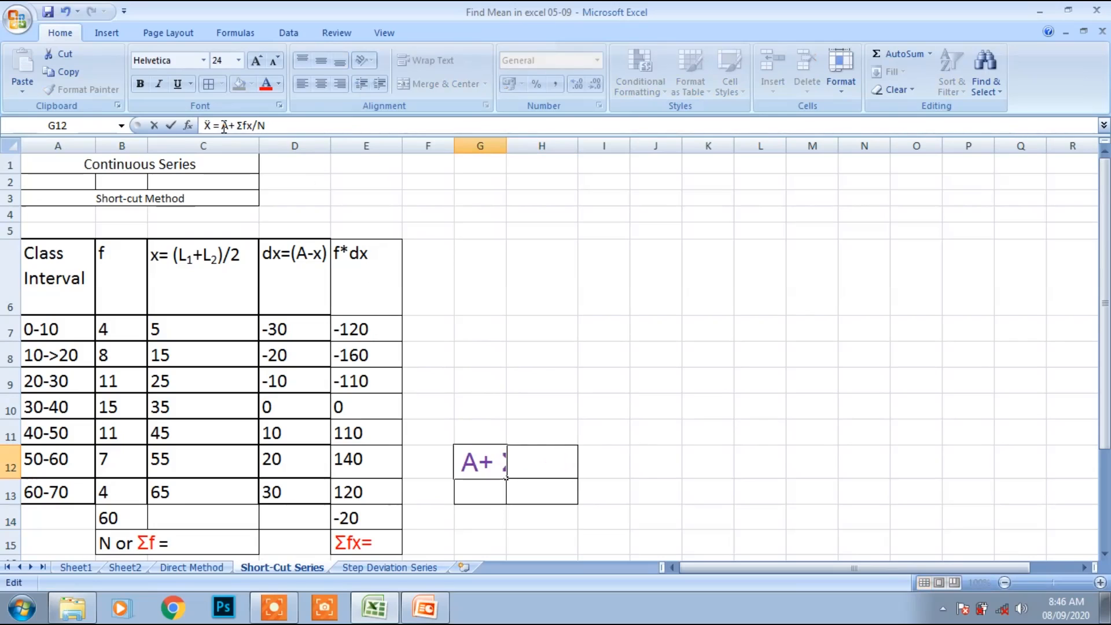
pyautogui.write(' (')
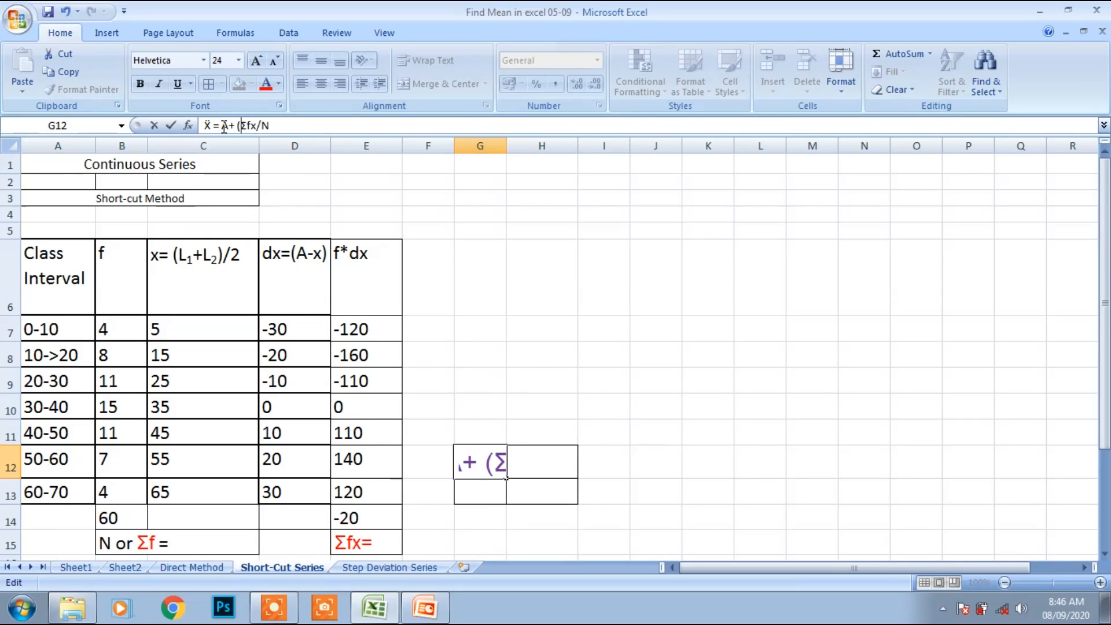
pyautogui.click(253, 125)
pyautogui.write('d')
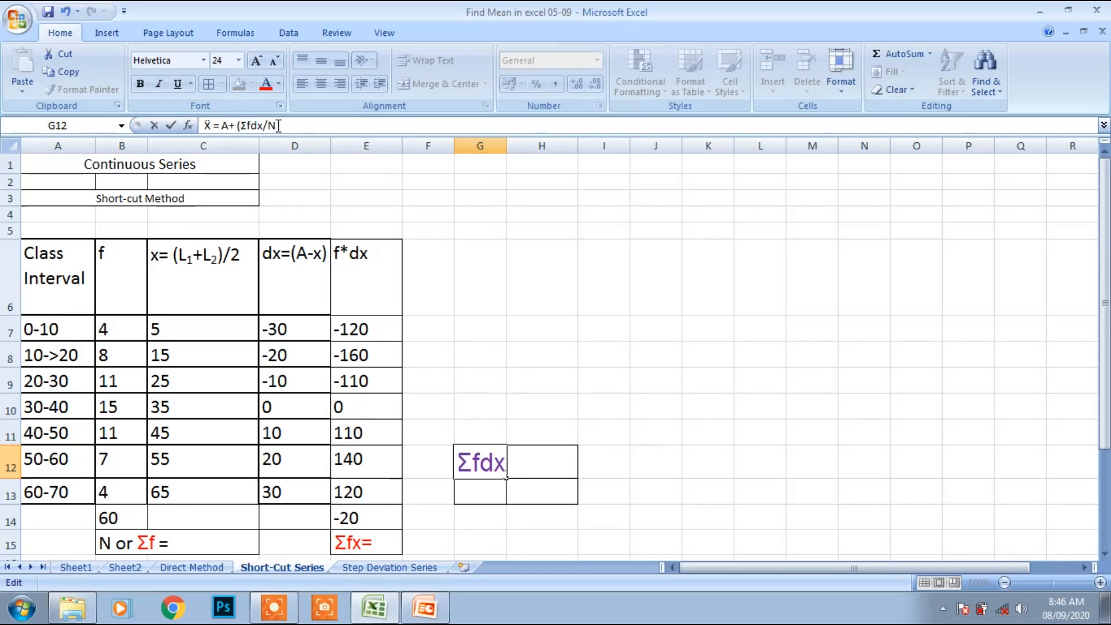
pyautogui.click(278, 125)
pyautogui.write(')')
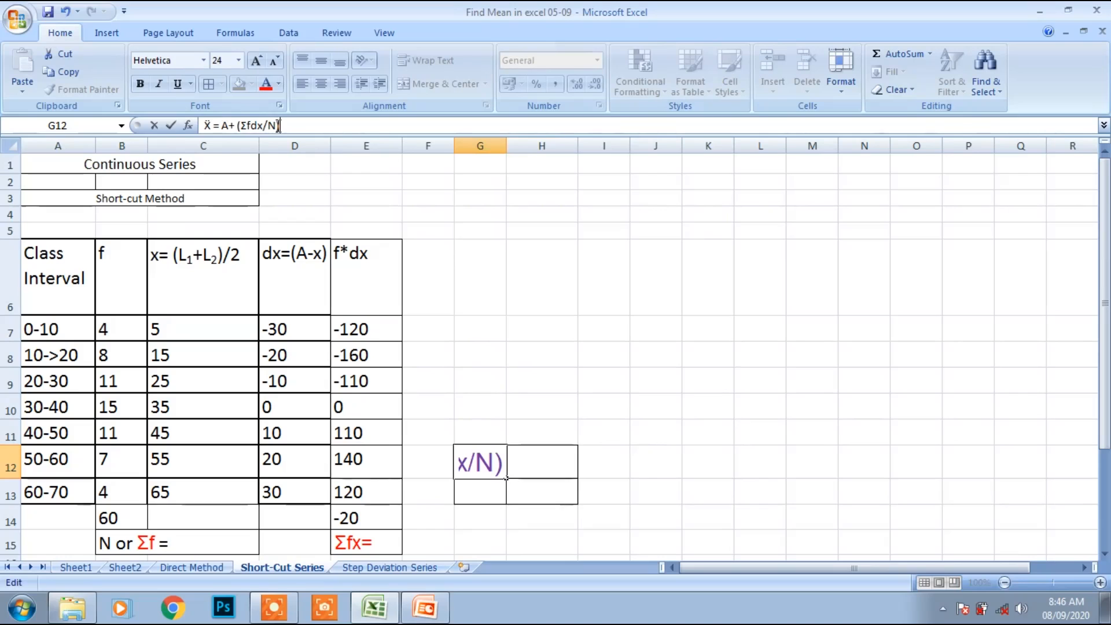
pyautogui.click(671, 409)
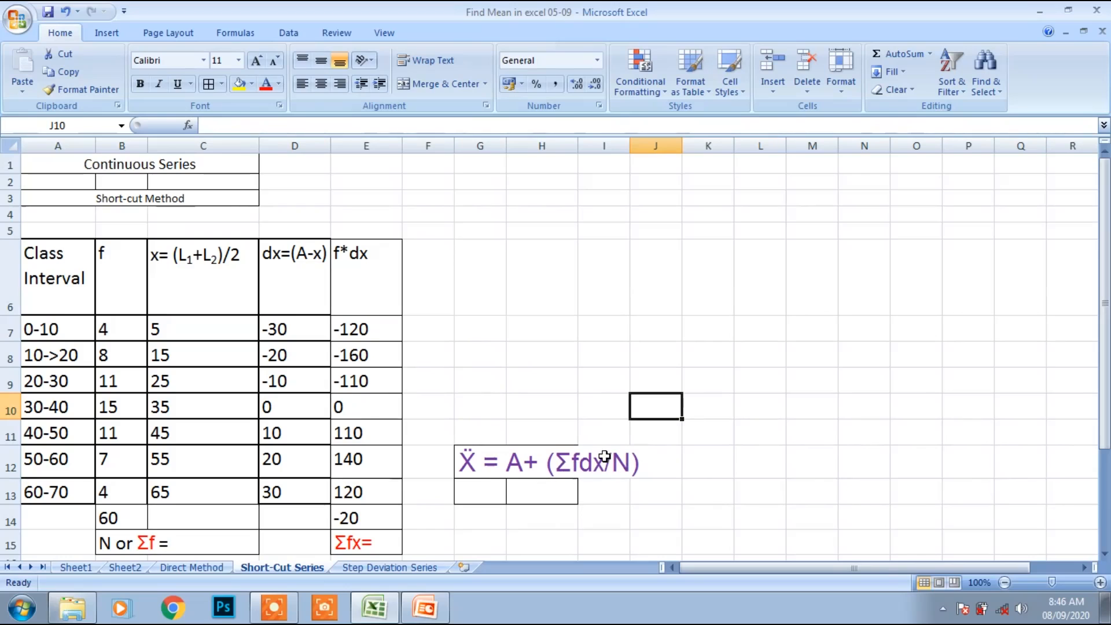
# - Apply all borders to G12:I13 and widen column I to fit the formula label
pyautogui.moveTo(483, 457); pyautogui.dragTo(624, 485)
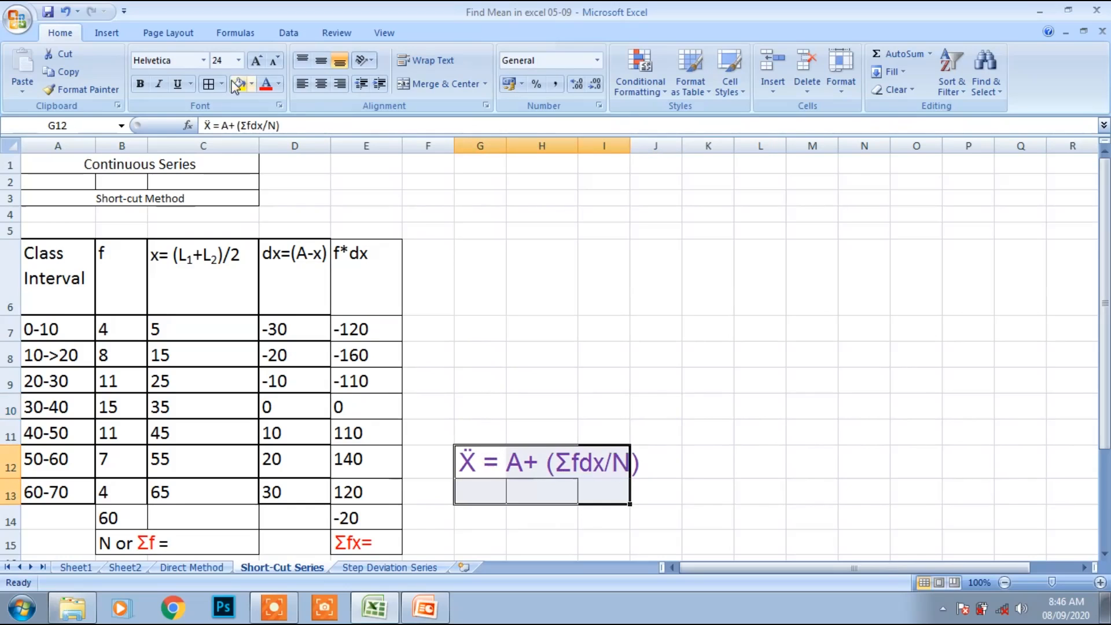
pyautogui.click(633, 383)
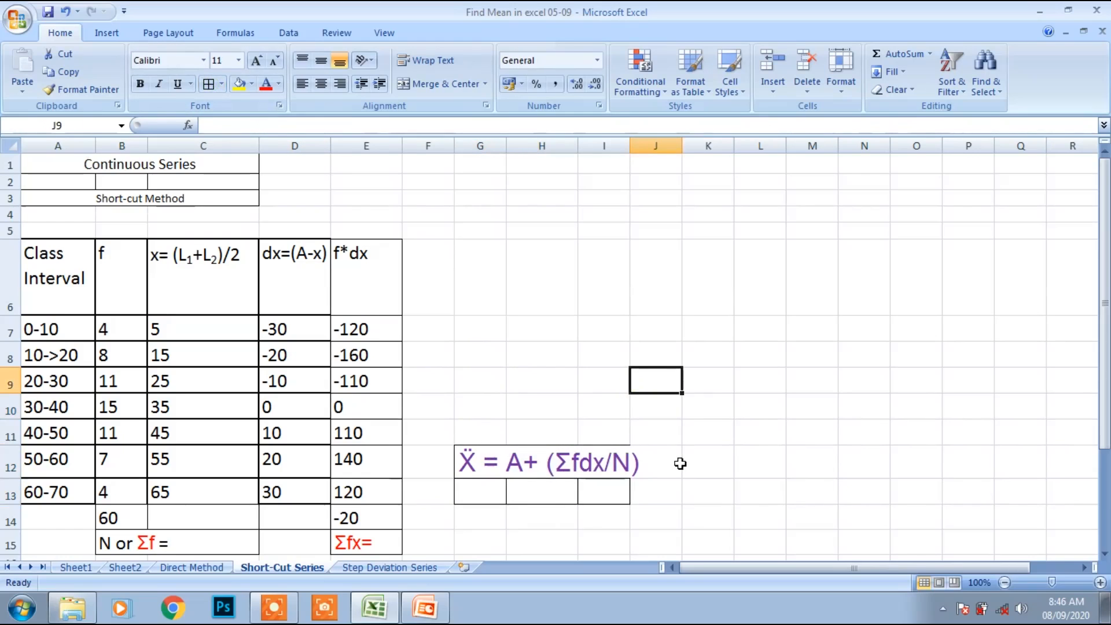
pyautogui.moveTo(630, 145); pyautogui.dragTo(664, 145)
# - Merge and center H13:I13 and enter =(35 + (E14/B14) there as the mean calculation
pyautogui.moveTo(525, 487); pyautogui.dragTo(588, 486)
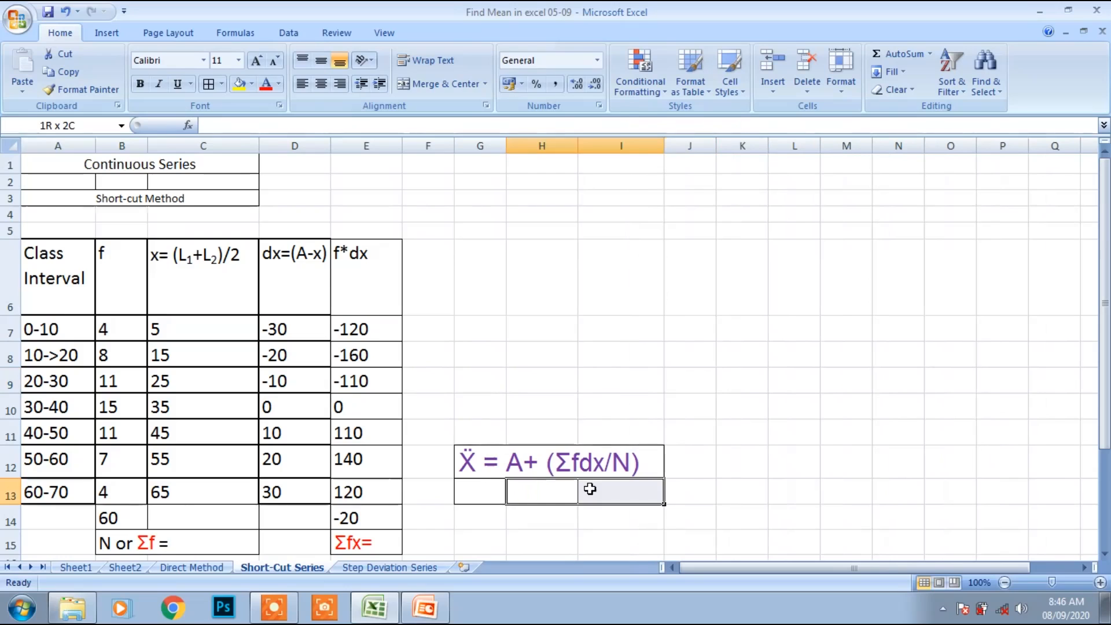
pyautogui.click(456, 88)
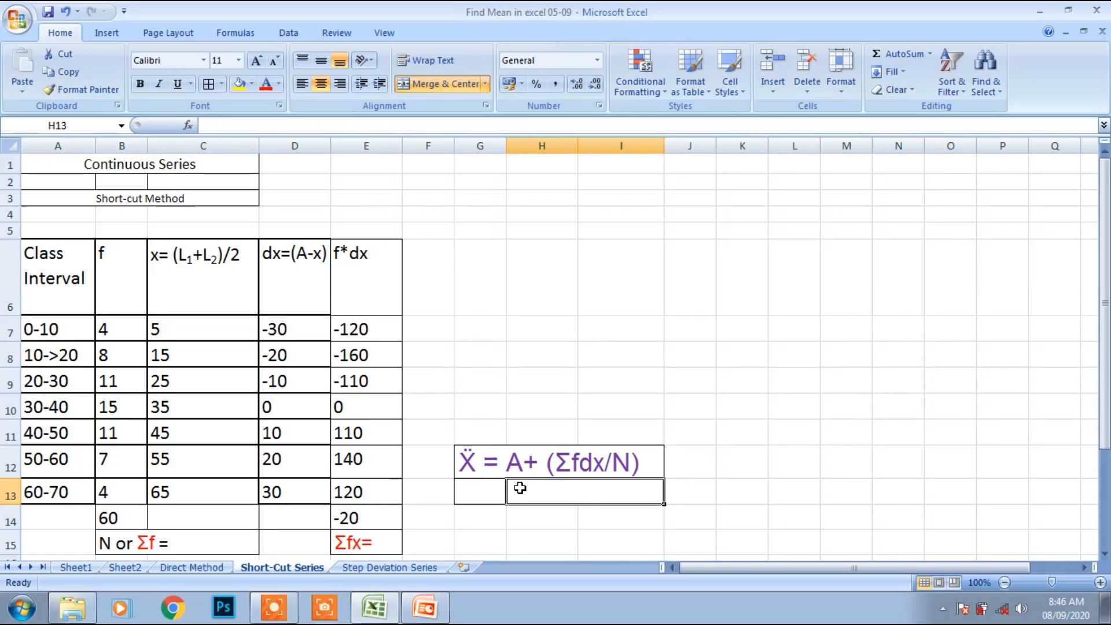
pyautogui.write('=(')
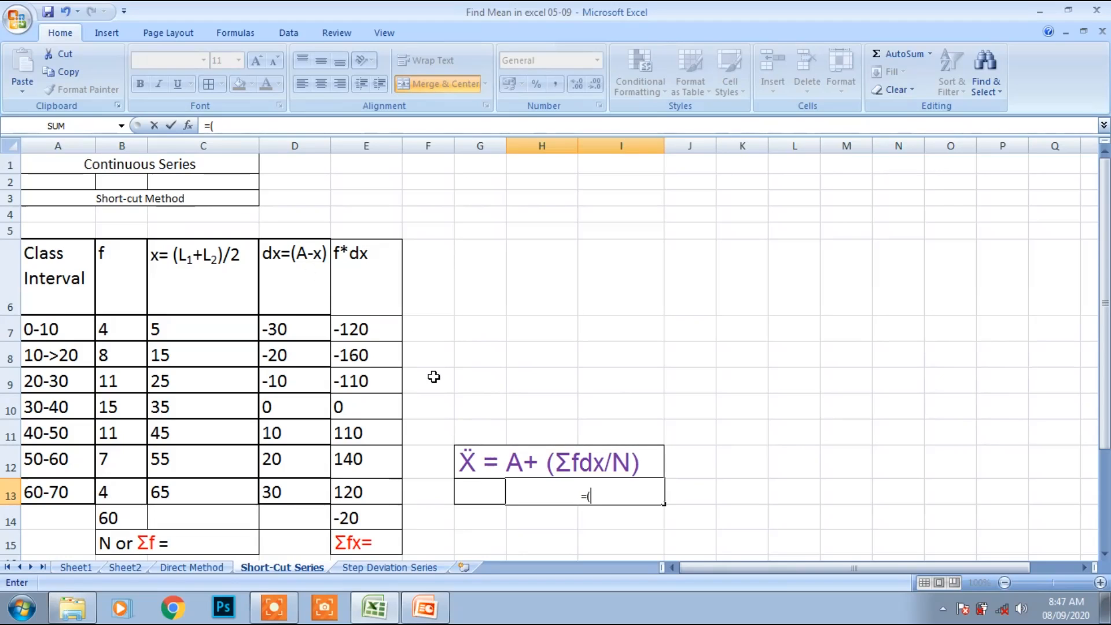
pyautogui.write('35')
pyautogui.write('(')
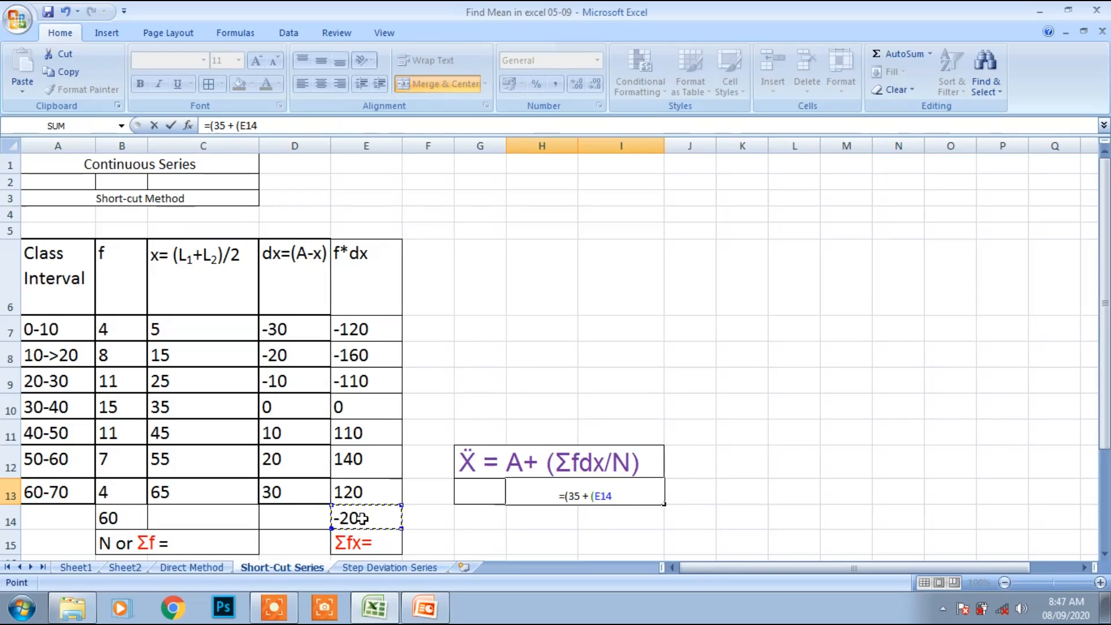
pyautogui.write('/')
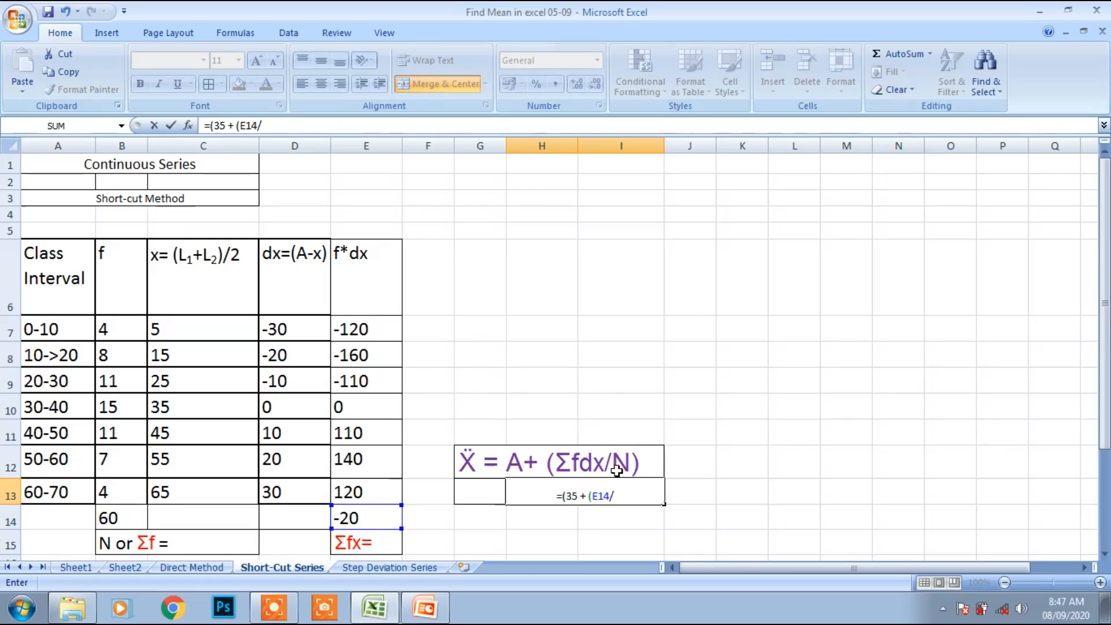
pyautogui.click(122, 518)
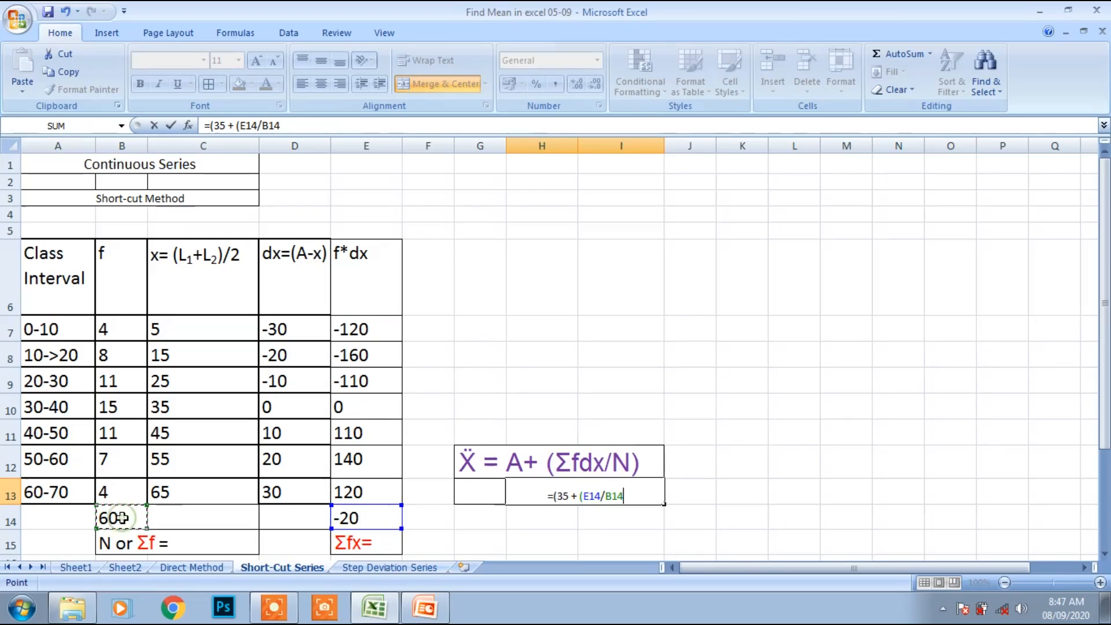
pyautogui.write(')')
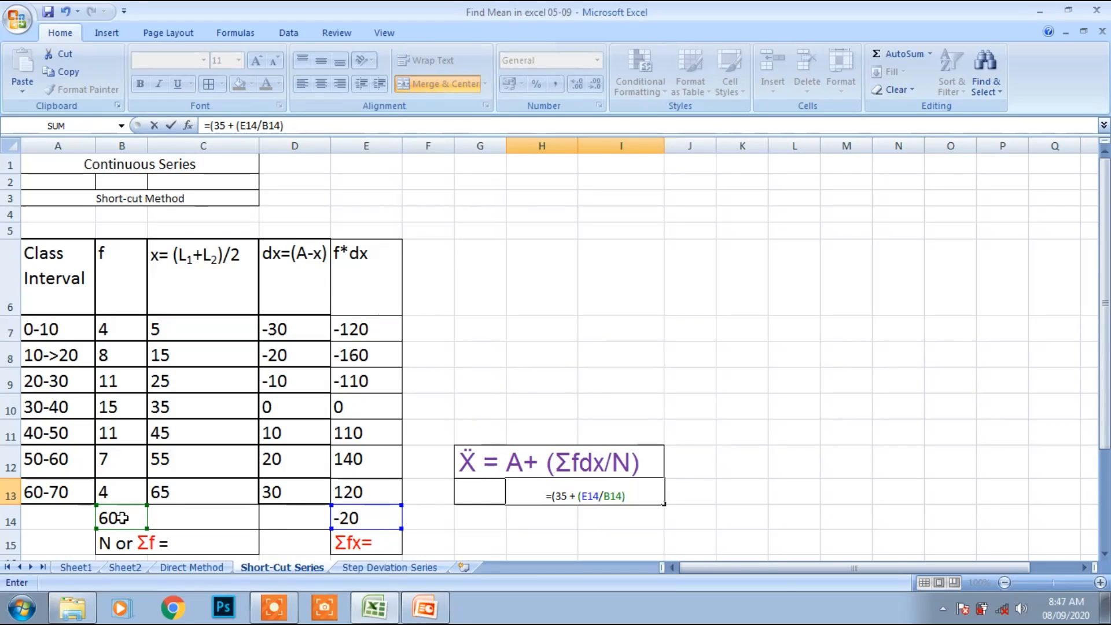
pyautogui.press('Return')
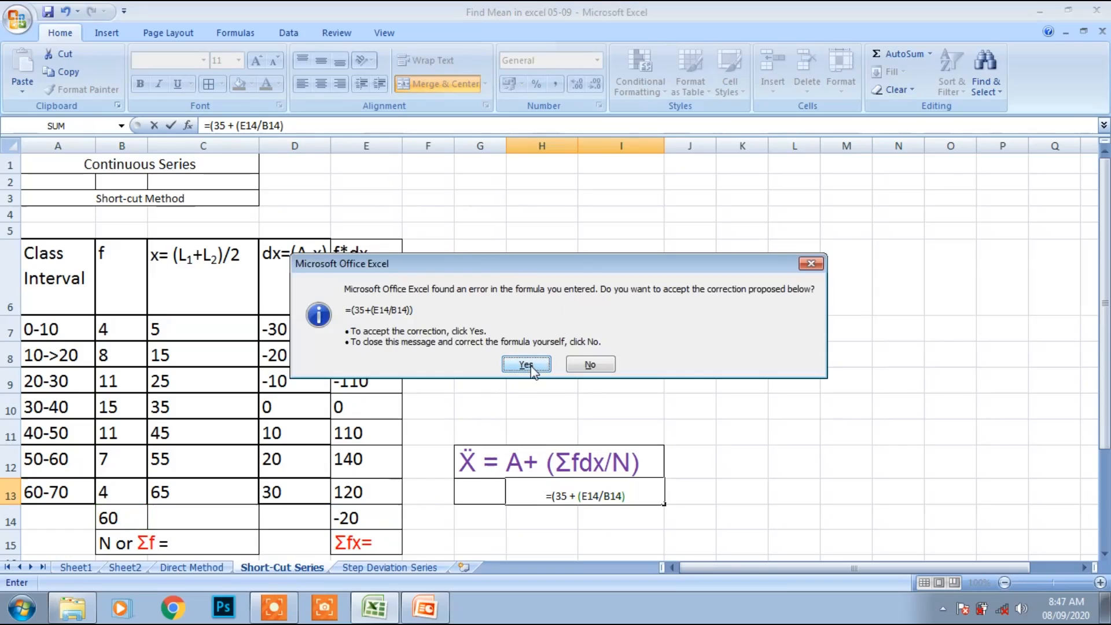
# - Decline the proposed correction and add the missing closing parenthesis so H13 holds =(35 + (E14/B14))
pyautogui.click(602, 367)
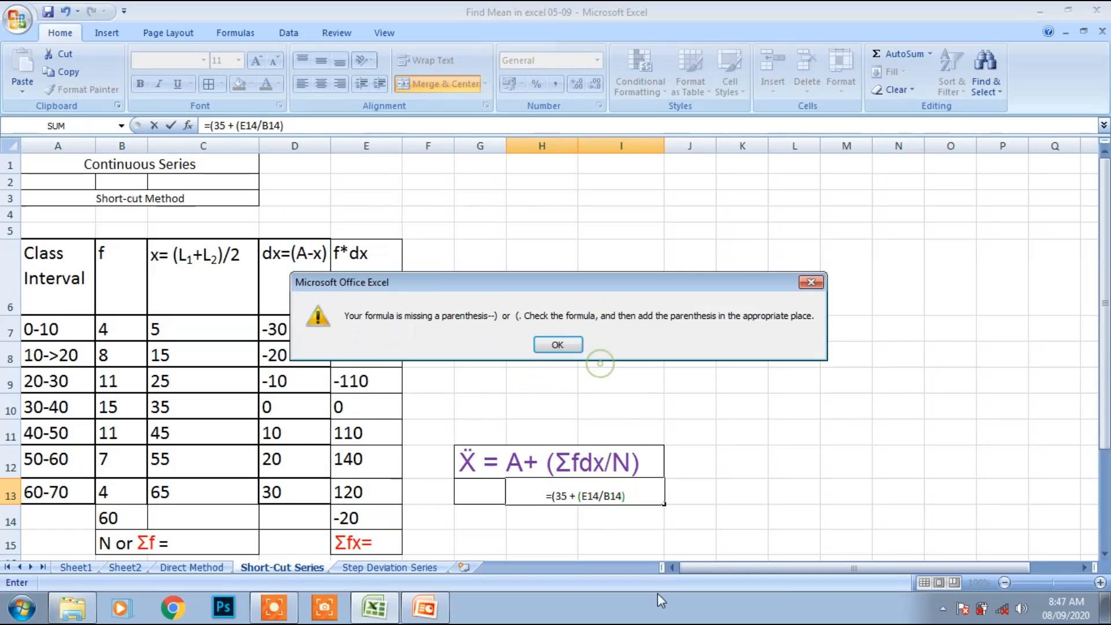
pyautogui.click(566, 342)
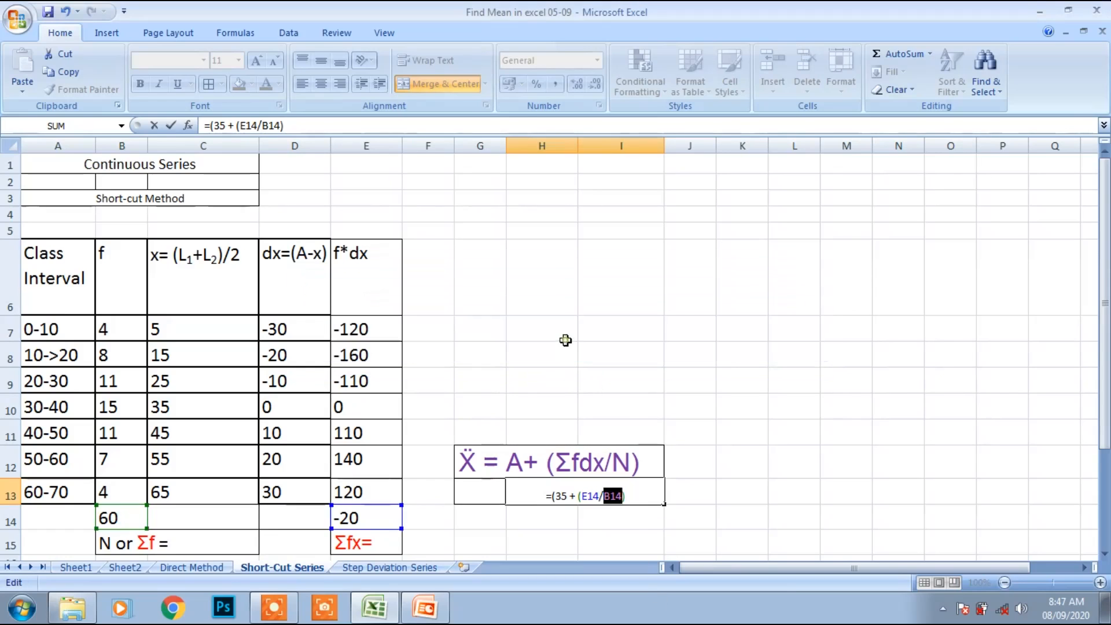
pyautogui.click(632, 497)
pyautogui.write(')')
pyautogui.press('Return')
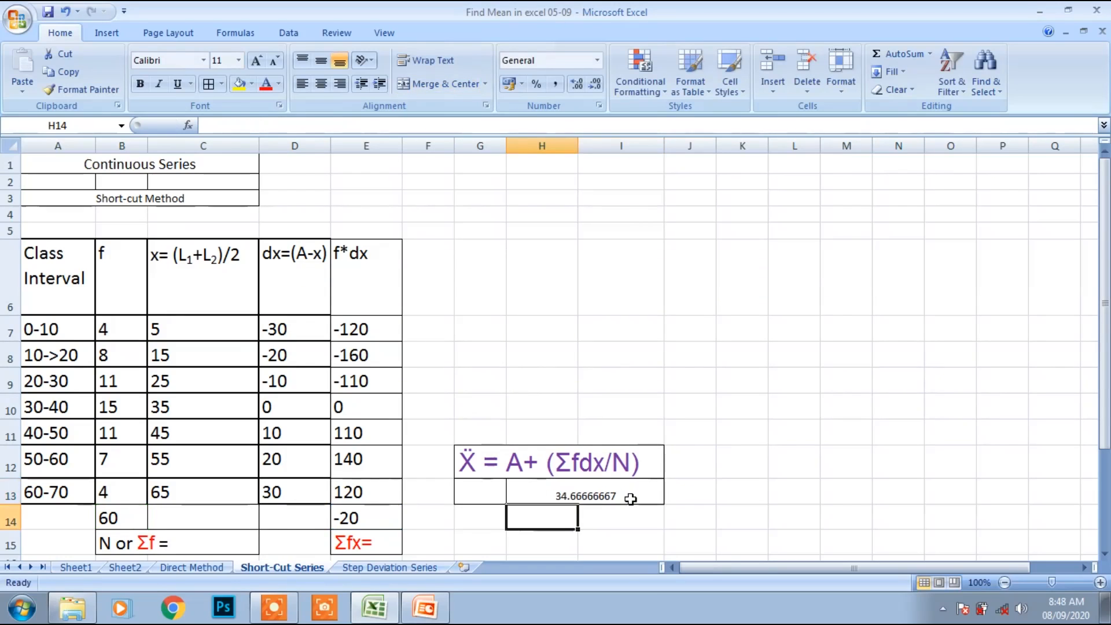
# - Make the calculated mean in H13 bold and enlarge its font to 14
pyautogui.click(595, 511)
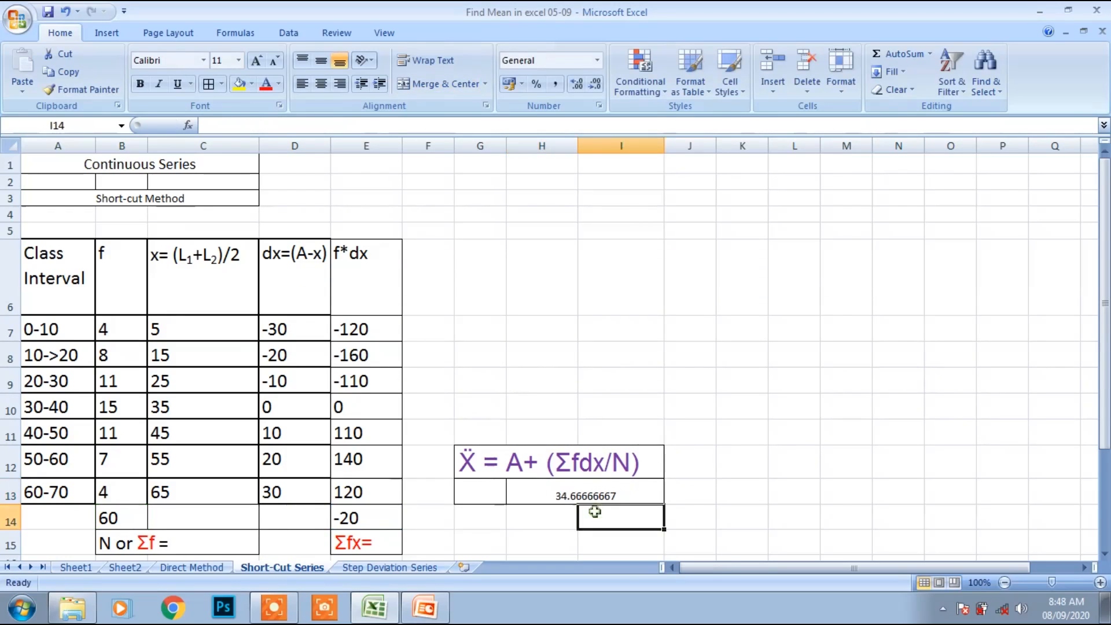
pyautogui.click(570, 496)
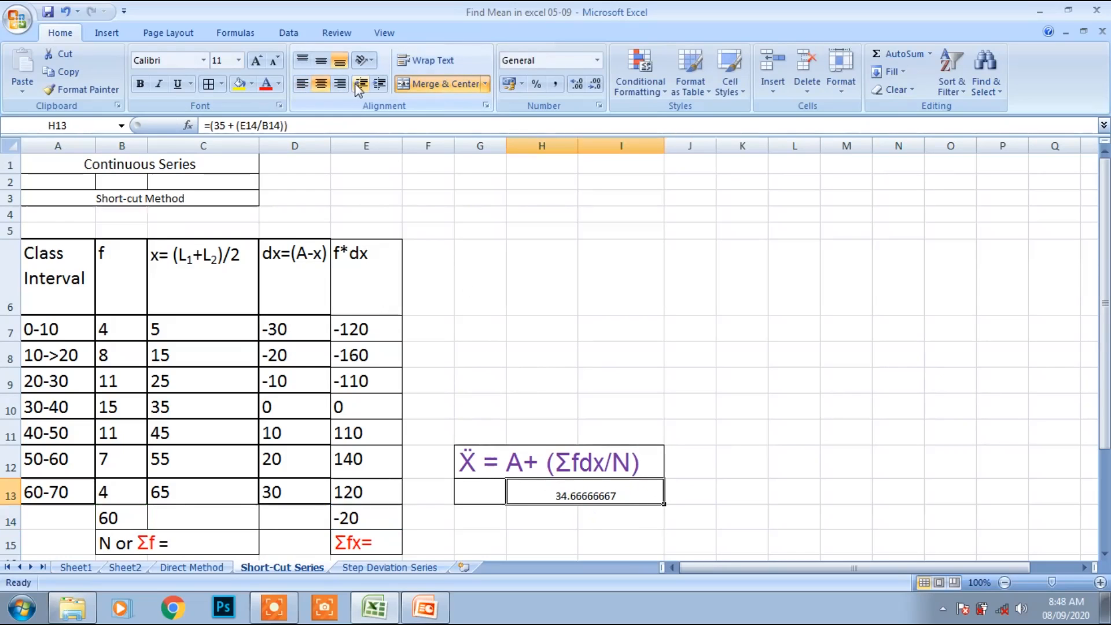
pyautogui.click(147, 85)
pyautogui.click(256, 61)
pyautogui.click(256, 60)
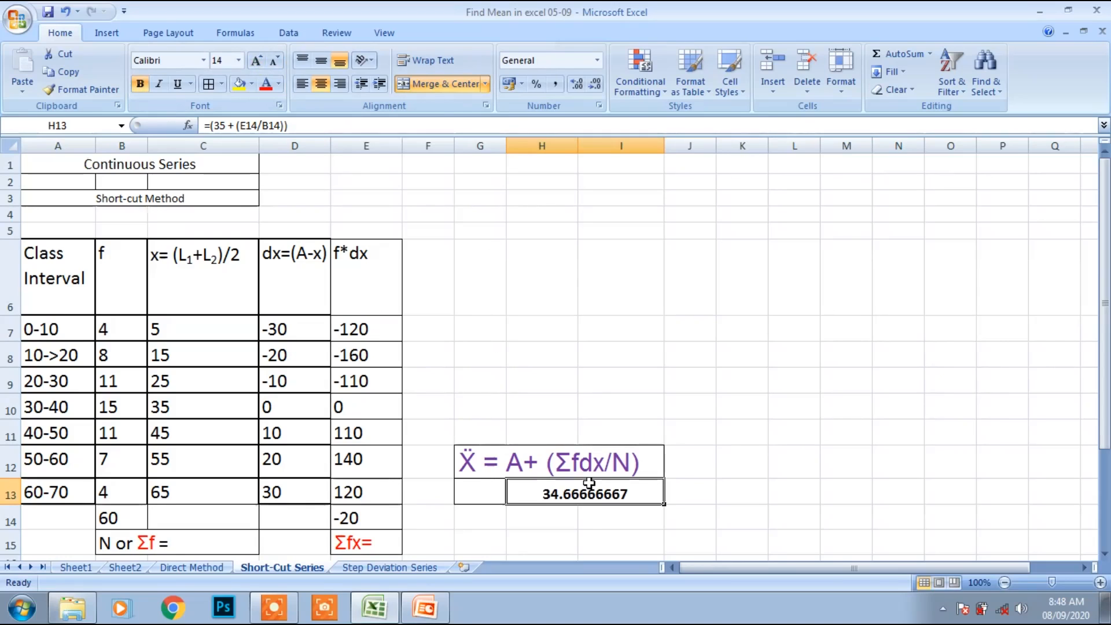
pyautogui.click(588, 537)
pyautogui.click(1032, 500)
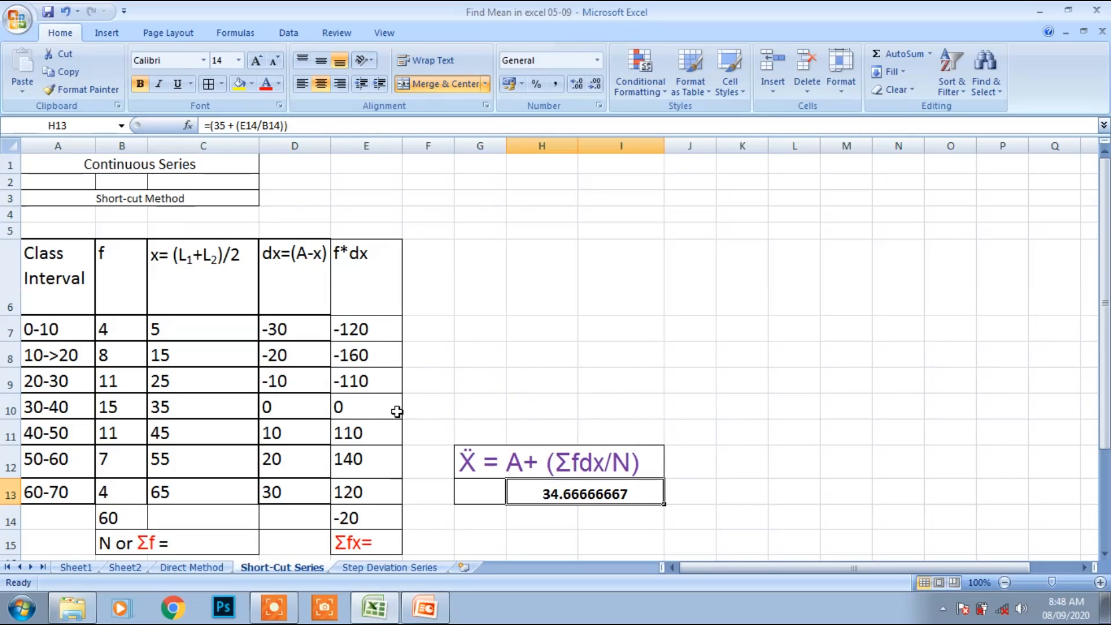
# - Switch to the PowerPoint presentation and show the closing Thank You slide
pyautogui.press('Down')
pyautogui.press('Down')
pyautogui.press('Down')
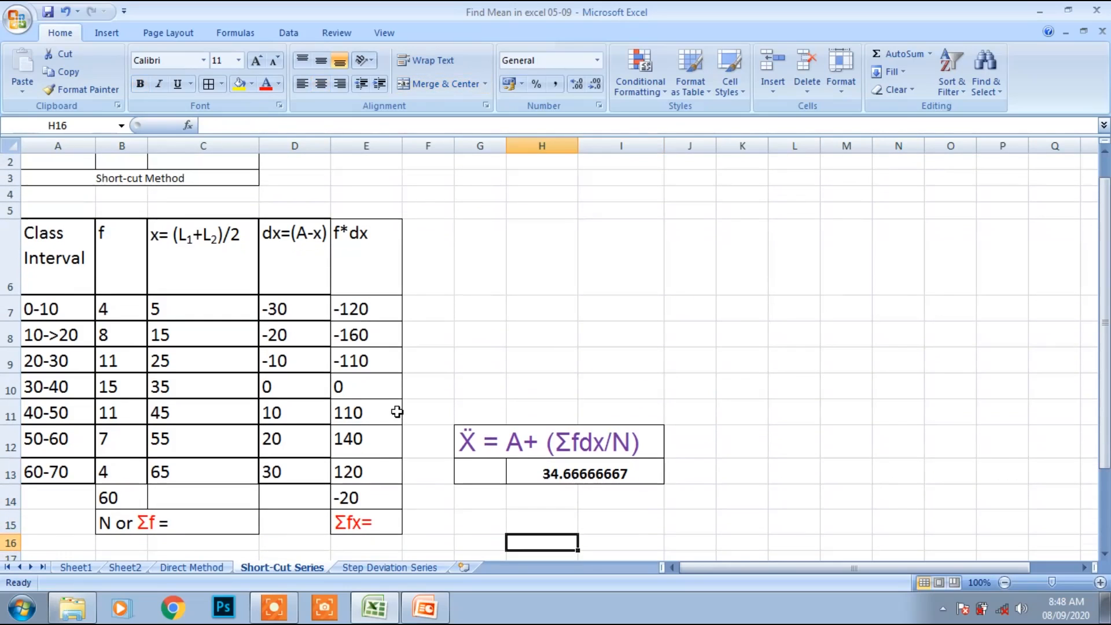
pyautogui.click(431, 615)
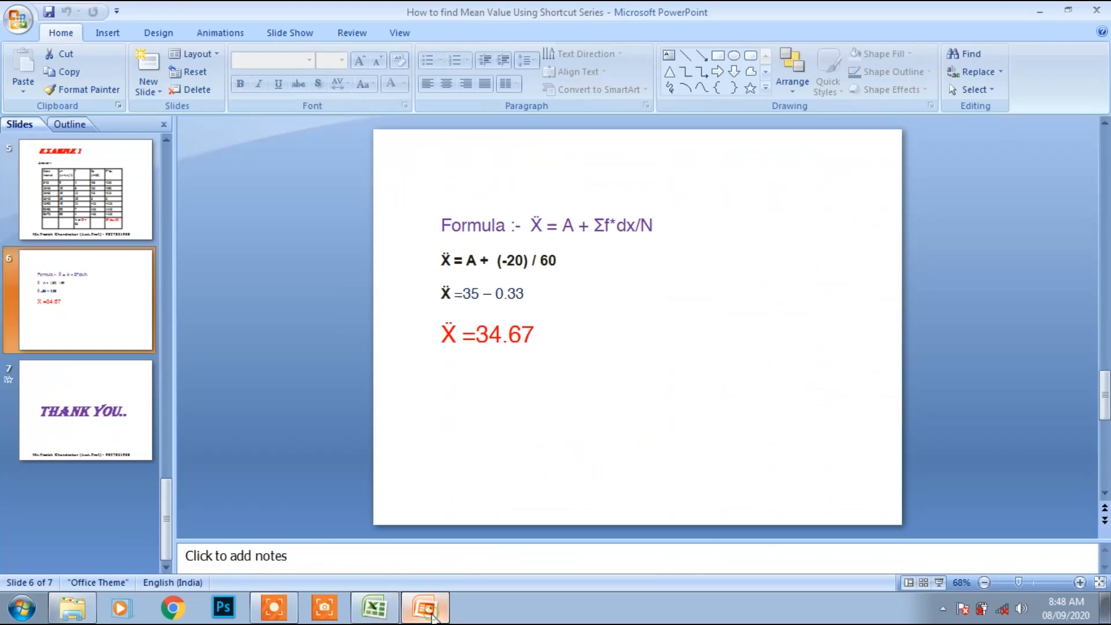
pyautogui.click(110, 406)
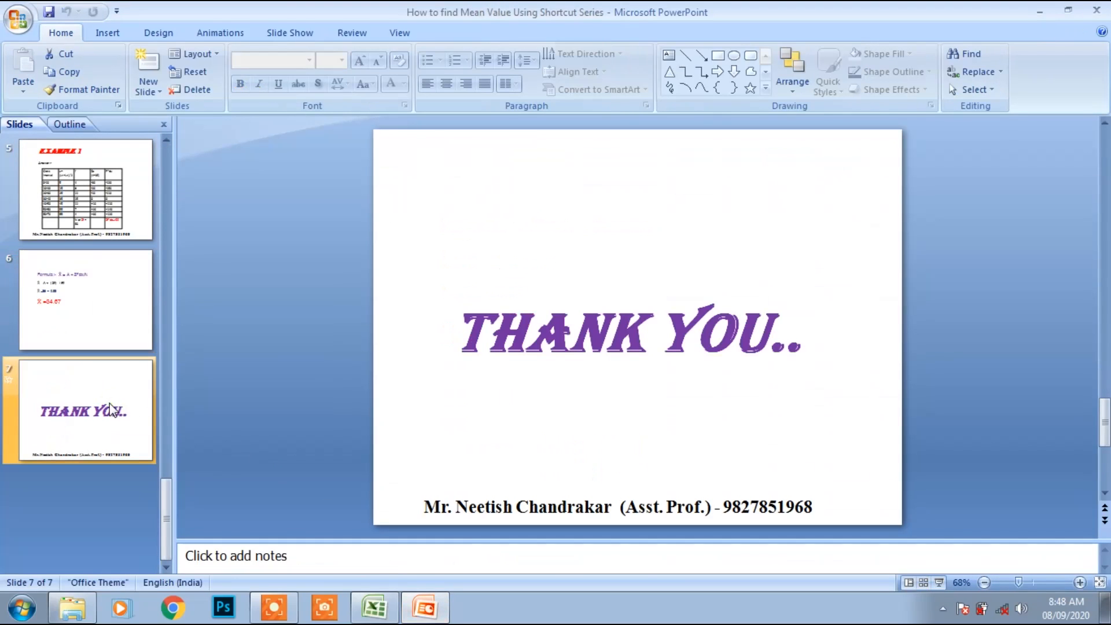